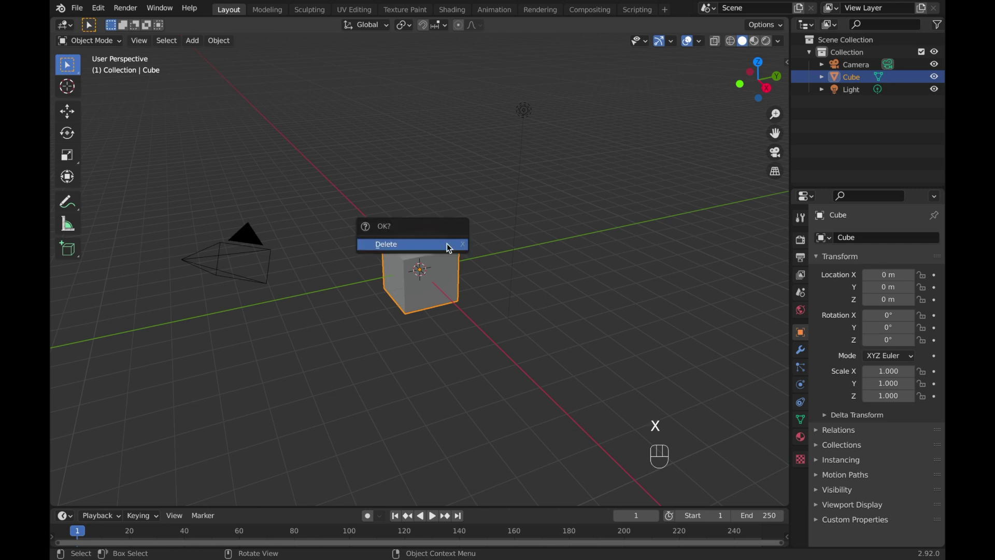
# Add a UV sphere and give it a Subdivision Surface modifier with 3 viewport levels.
pyautogui.hotkey('shift', 'a')
pyautogui.moveTo(449, 205)
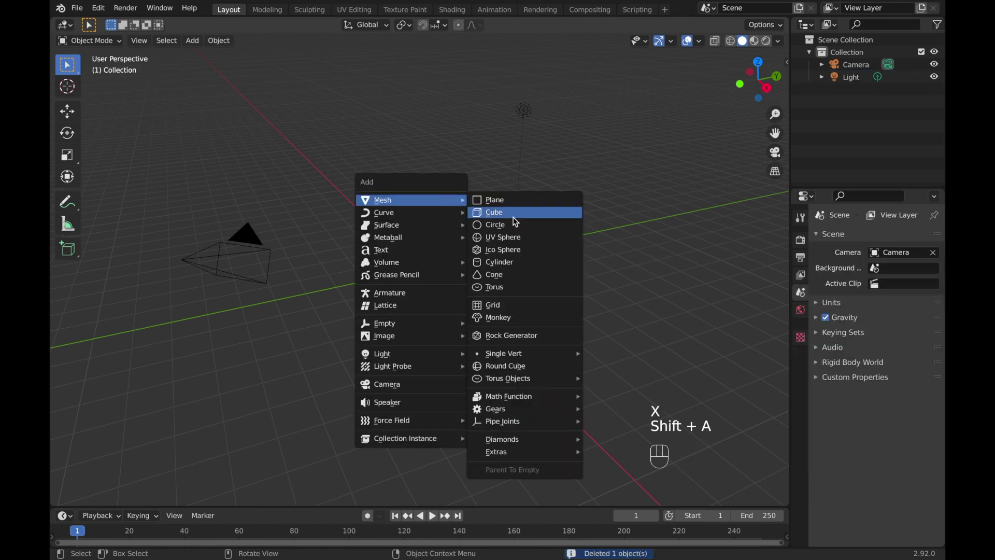
pyautogui.click(524, 238)
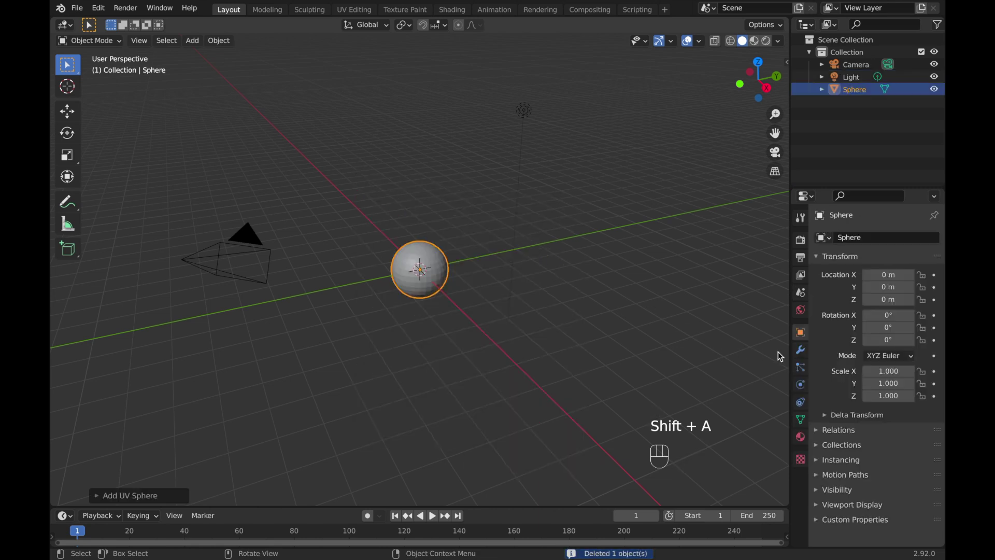
pyautogui.click(801, 350)
pyautogui.click(832, 243)
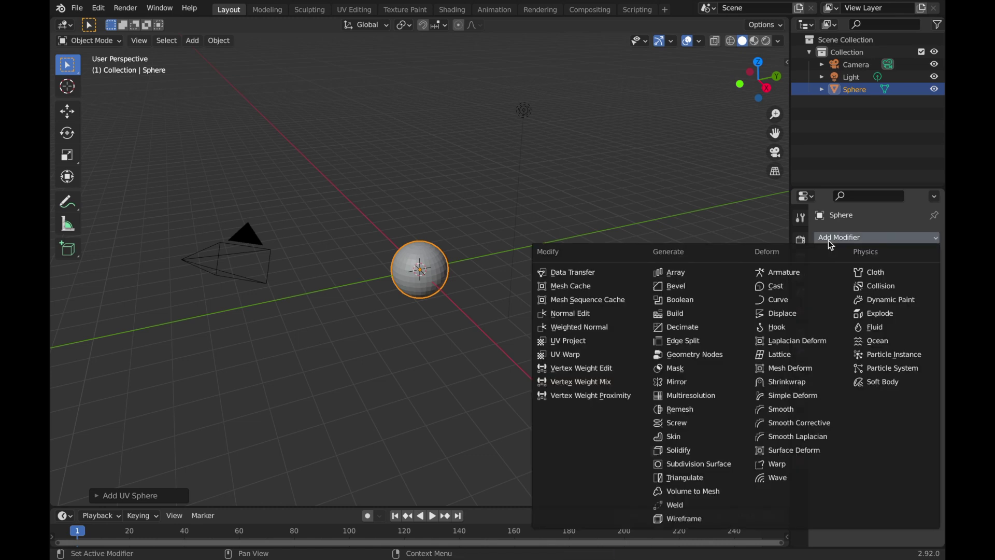
pyautogui.click(682, 464)
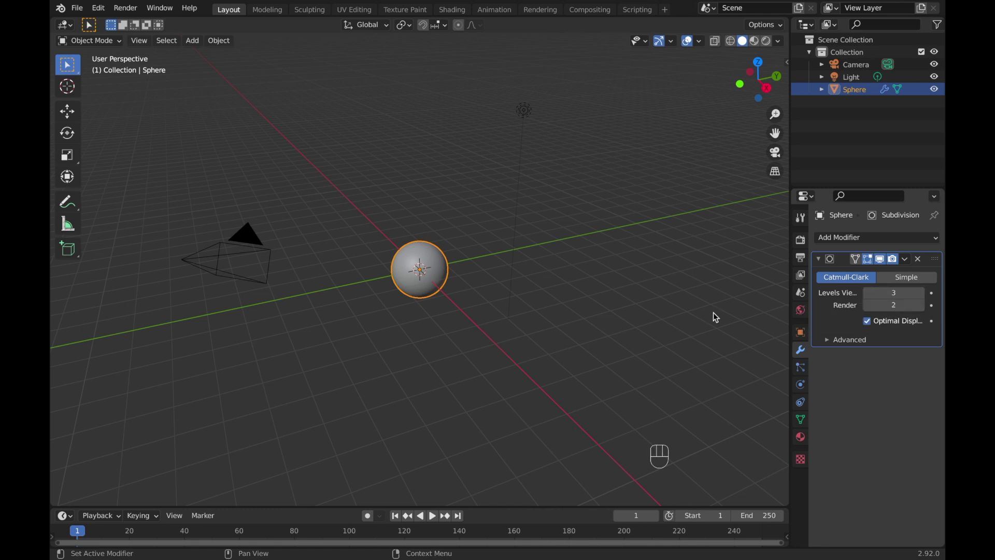
# Apply smooth shading to the sphere.
pyautogui.rightClick(450, 229)
pyautogui.click(450, 228)
pyautogui.scroll(6, 449, 234)
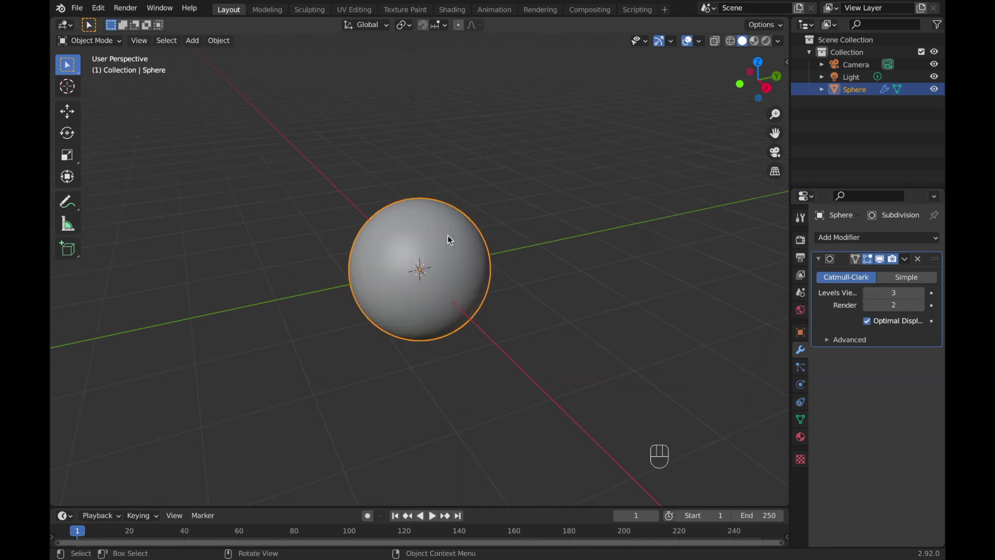
pyautogui.moveTo(456, 217)
pyautogui.mouseDown(button='middle')
pyautogui.moveTo(459, 206)
pyautogui.moveTo(459, 228)
pyautogui.mouseUp(button='middle')
# Create a new material for the sphere in the Shading workspace.
pyautogui.click(444, 9)
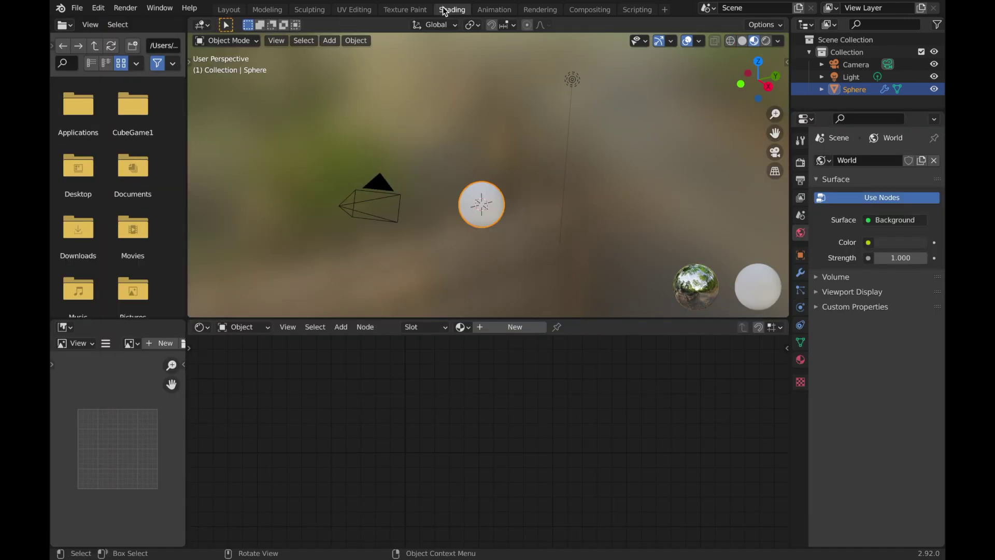
pyautogui.scroll(5, 497, 185)
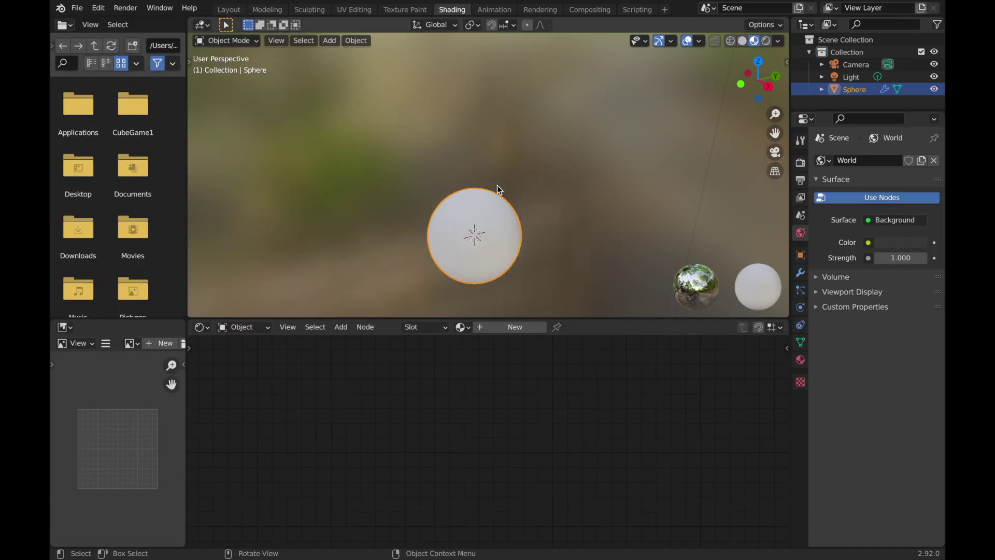
pyautogui.keyDown('shift'); pyautogui.moveTo(496, 185); pyautogui.dragTo(511, 94, button='middle'); pyautogui.keyUp('shift')
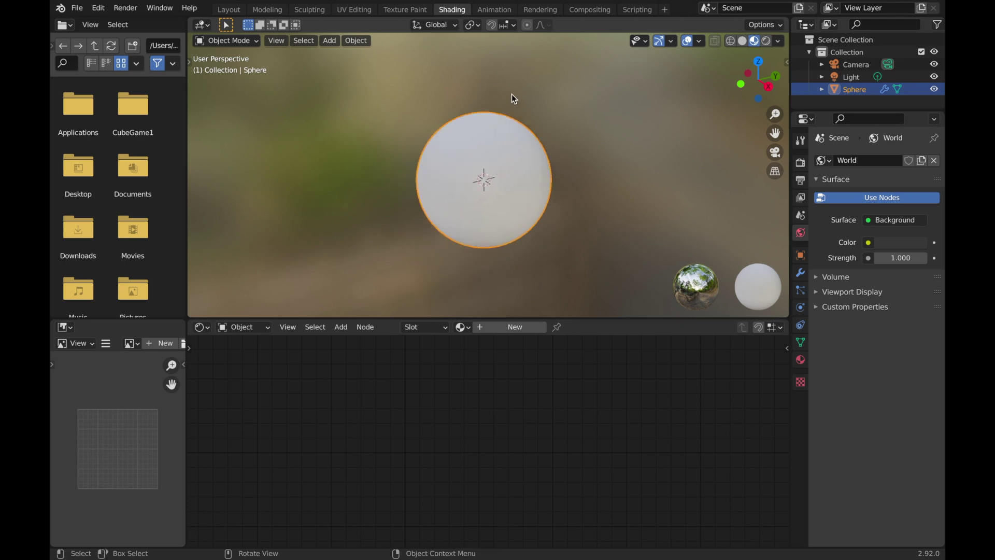
pyautogui.click(491, 325)
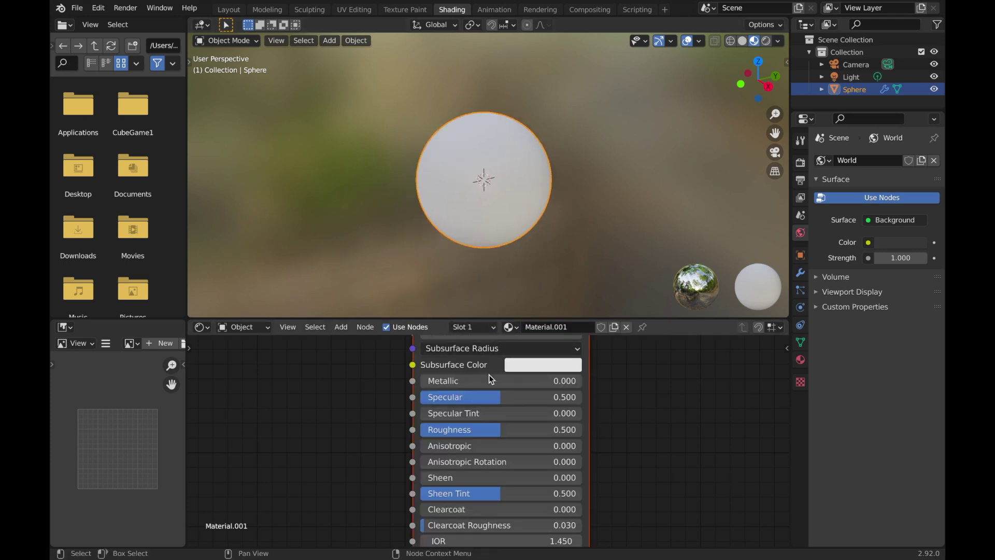
pyautogui.scroll(-3, 488, 382)
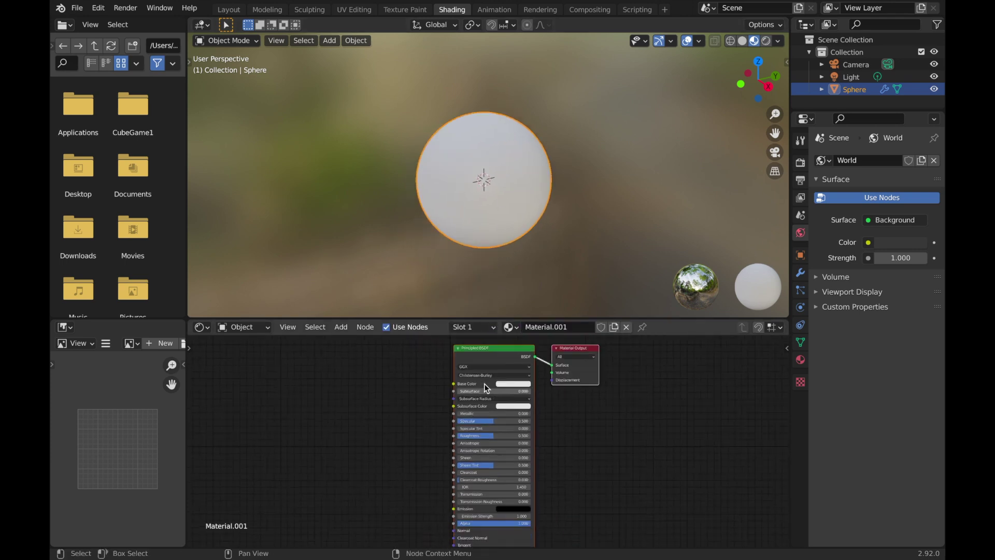
# Add an Image Texture node beside the Principled BSDF and connect its Color output to Base Color.
pyautogui.hotkey('shift', 'a')
pyautogui.click(436, 372)
pyautogui.write('image')
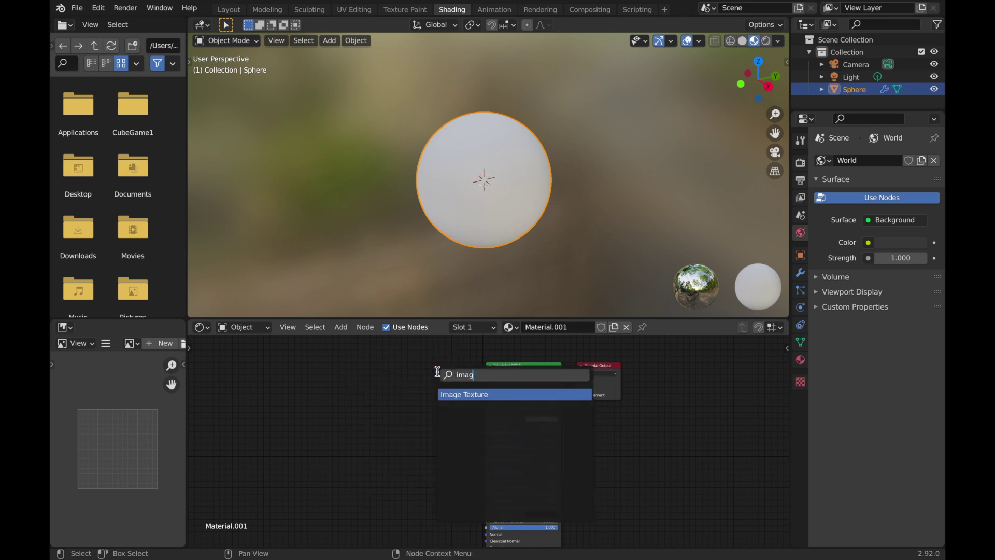
pyautogui.press('Return')
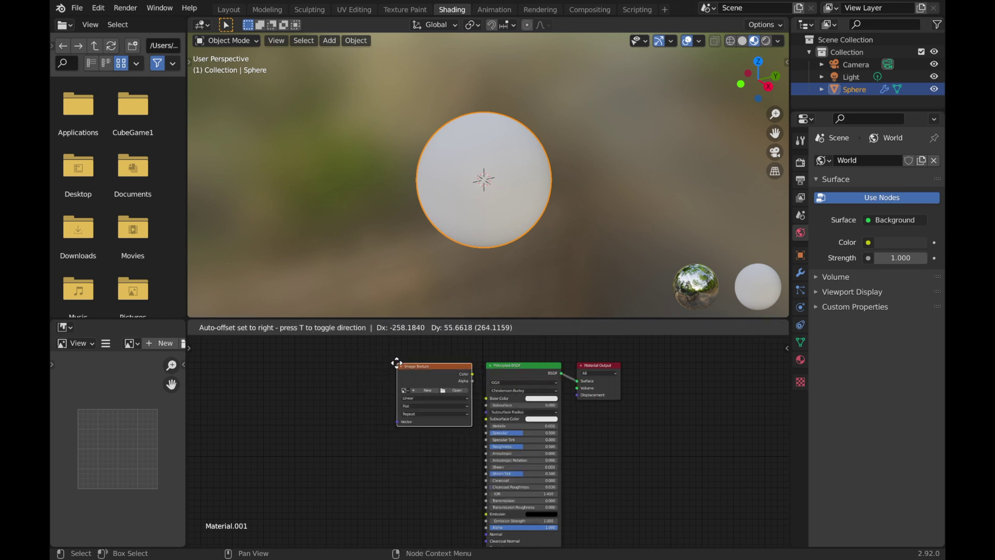
pyautogui.click(392, 367)
pyautogui.moveTo(467, 376); pyautogui.dragTo(486, 399)
pyautogui.scroll(3, 486, 399)
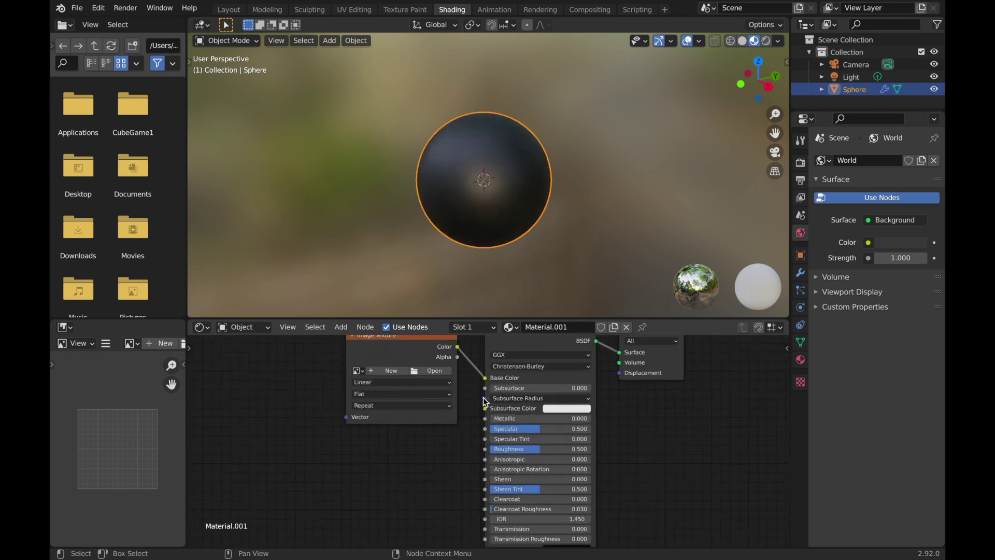
pyautogui.moveTo(483, 405); pyautogui.dragTo(494, 455, button='middle')
# Switch to the web browser and look through the Planet Textures image results for a suitable surface map.
pyautogui.hotkey('ctrl', 'Left')
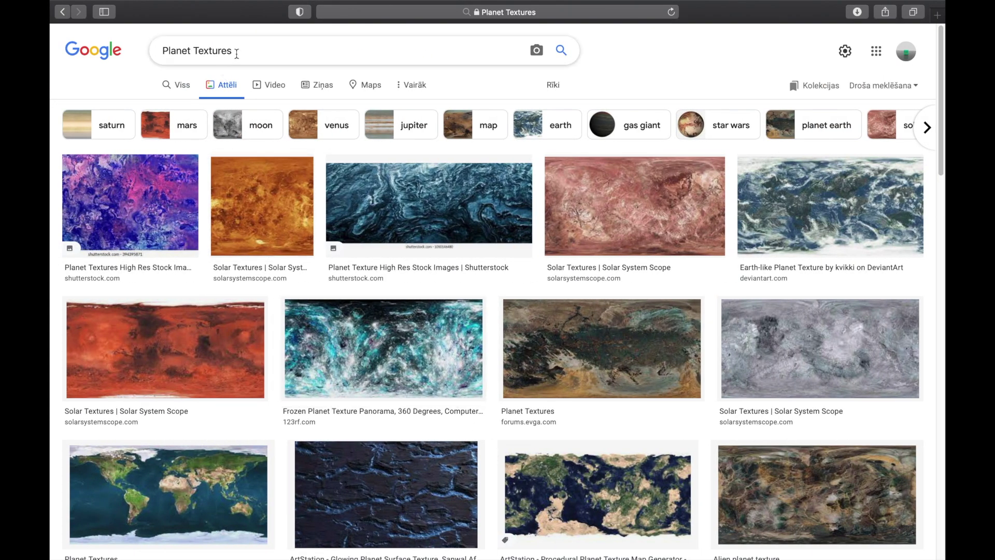
pyautogui.click(146, 77)
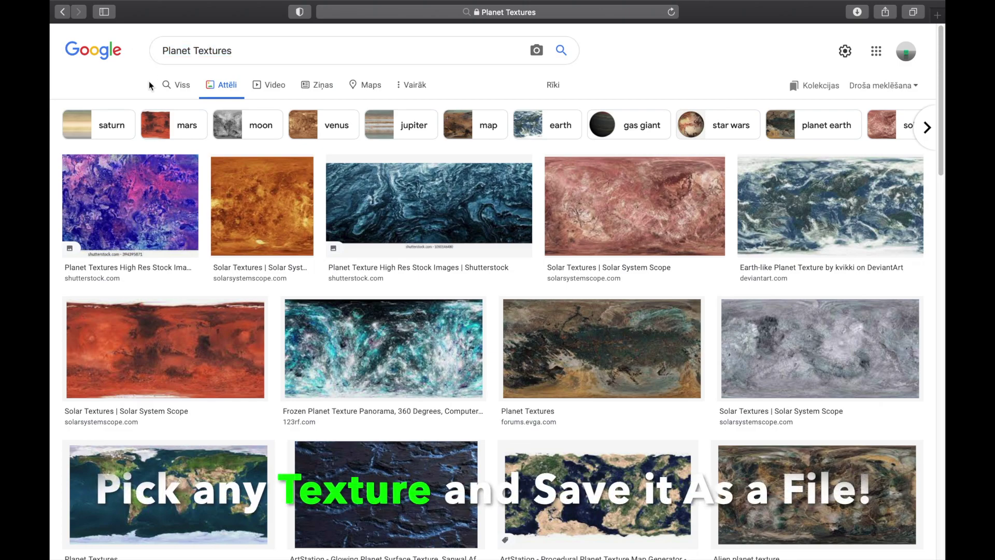
pyautogui.scroll(-3, 327, 275)
pyautogui.scroll(-9, 328, 279)
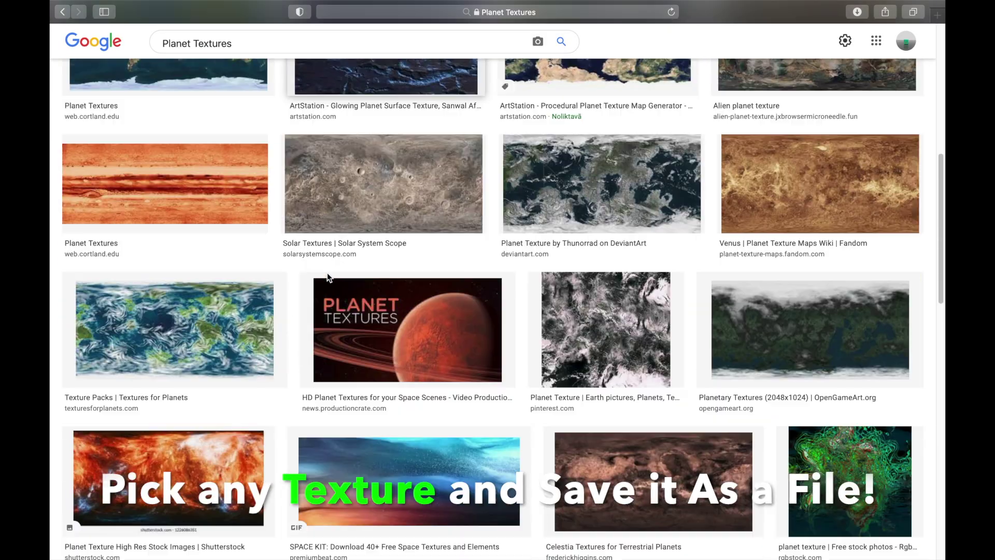
pyautogui.scroll(-8, 328, 278)
pyautogui.scroll(4, 327, 278)
pyautogui.scroll(5, 328, 278)
pyautogui.scroll(2, 327, 279)
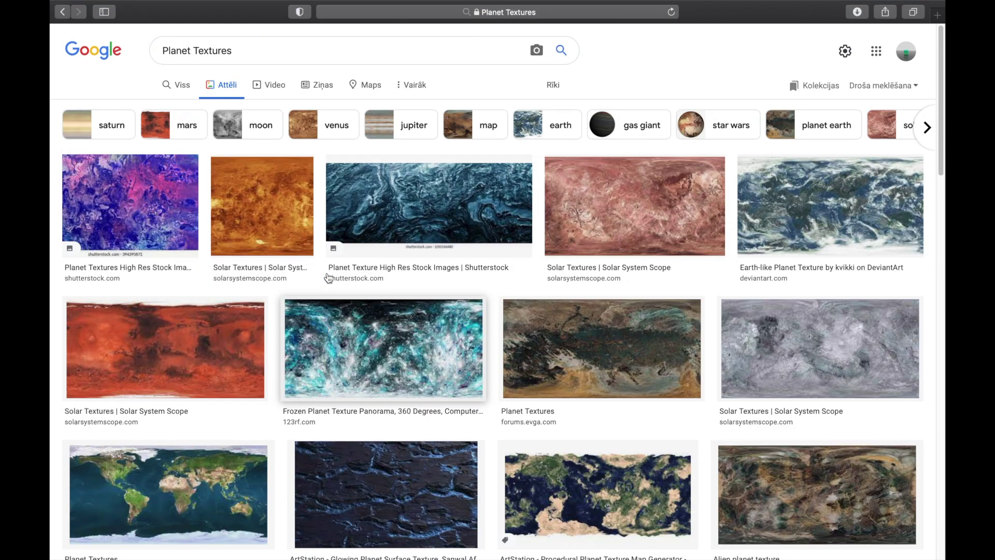
# Save the pink Solar System Scope texture to Downloads as BlenderPlanetthing.
pyautogui.click(628, 216)
pyautogui.rightClick(625, 212)
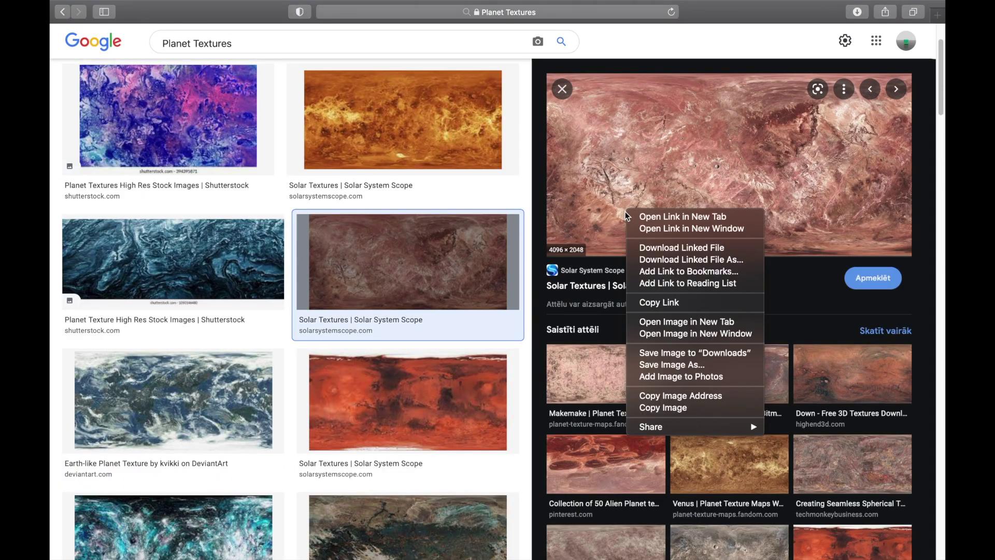
pyautogui.click(668, 366)
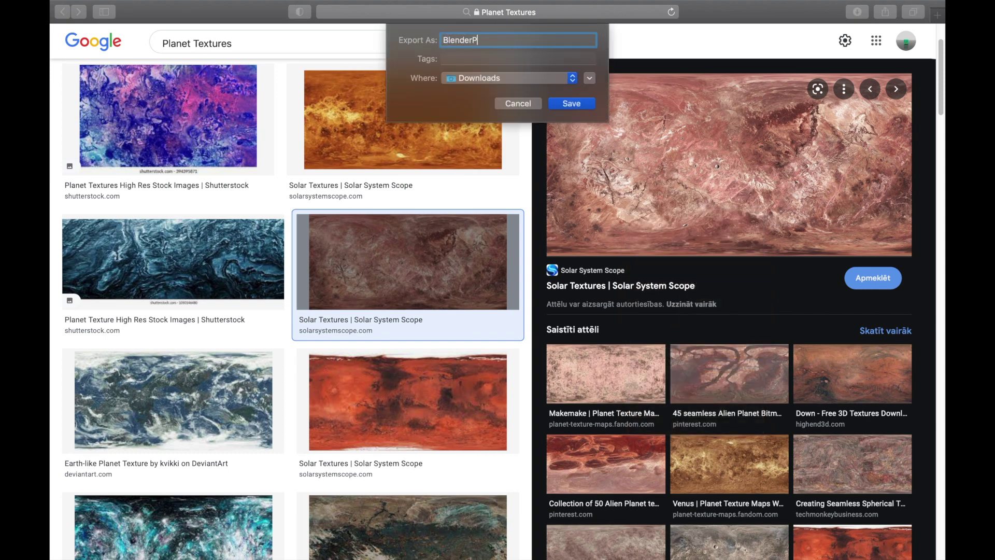
pyautogui.press('Return')
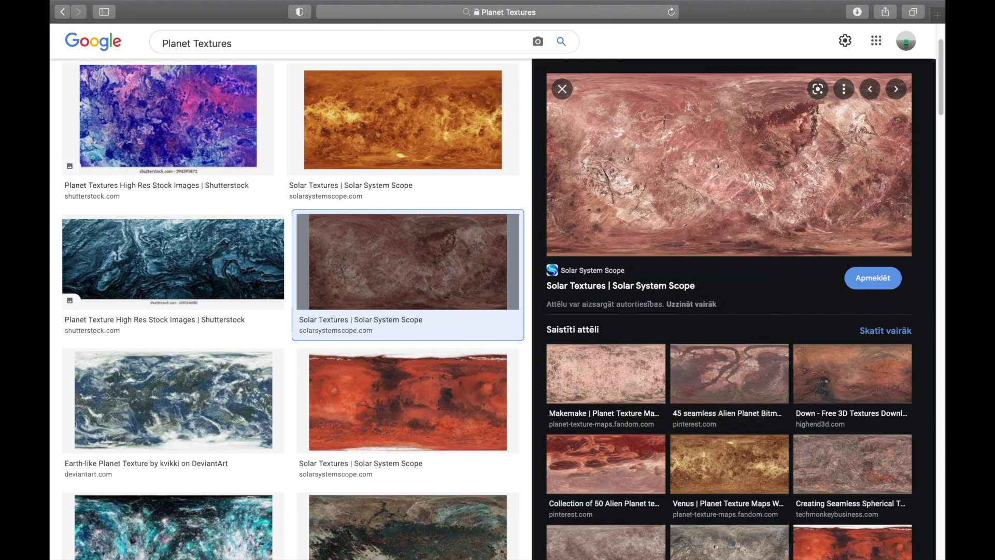
# Switch back to Blender and load BlenderPlanetthing.jpg from Downloads into the Image Texture node.
pyautogui.hotkey('ctrl', 'Right')
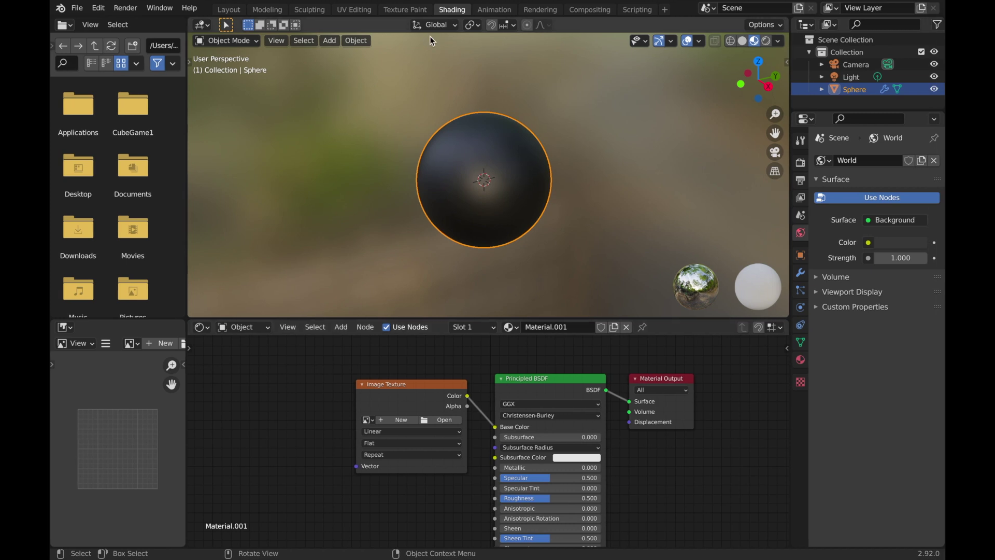
pyautogui.click(445, 420)
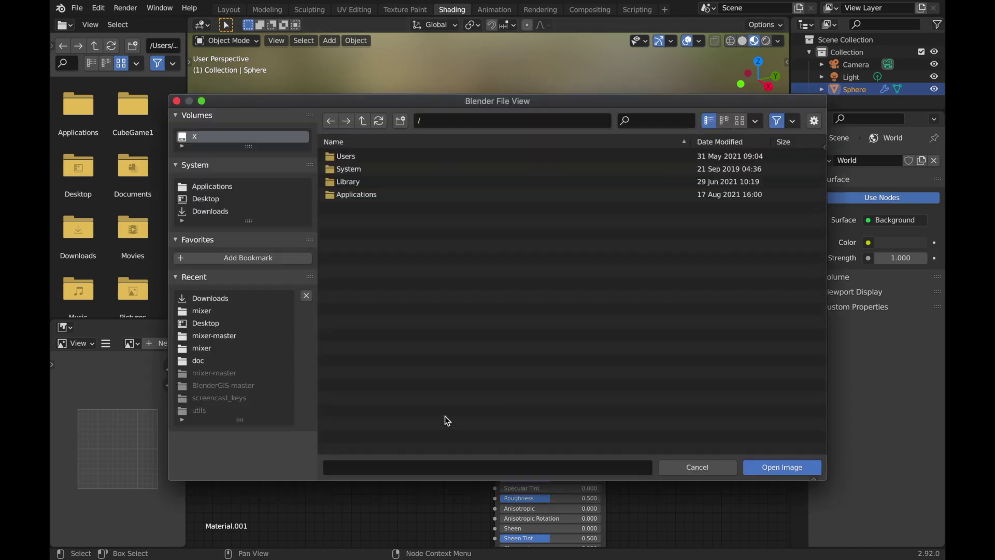
pyautogui.click(205, 211)
pyautogui.hotkey('ctrl', 'f')
pyautogui.write('Blenderplane')
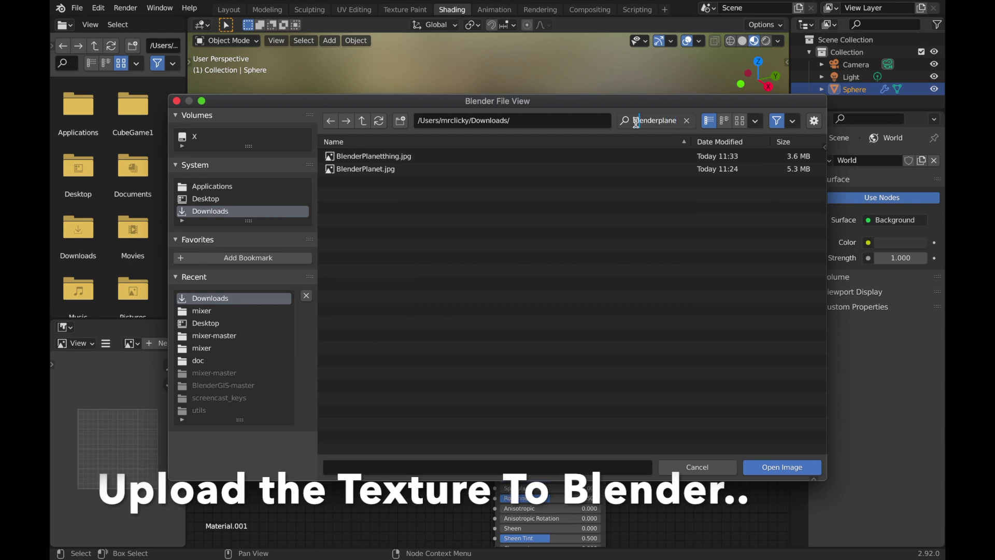
pyautogui.press('Return')
pyautogui.click(468, 157)
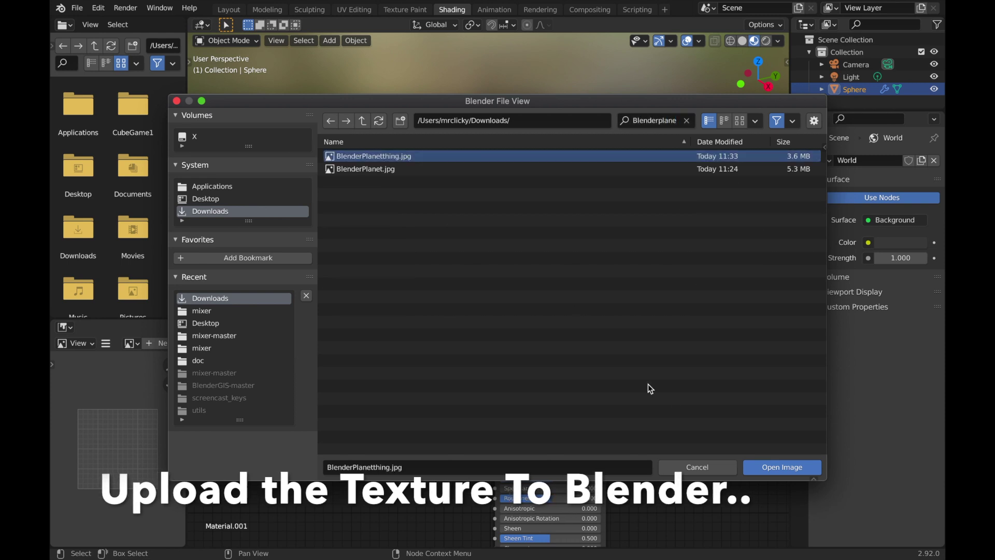
pyautogui.click(767, 468)
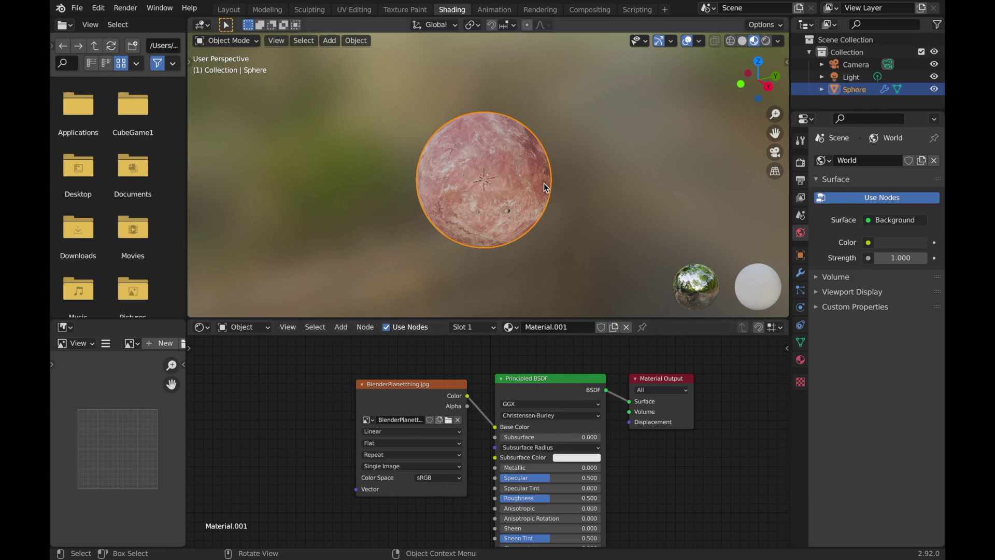
# Set the Principled BSDF's Roughness to 1 and Specular to 0, and check the planet's surface.
pyautogui.scroll(5, 544, 182)
pyautogui.moveTo(543, 181); pyautogui.dragTo(505, 166, button='middle')
pyautogui.scroll(-5, 359, 104)
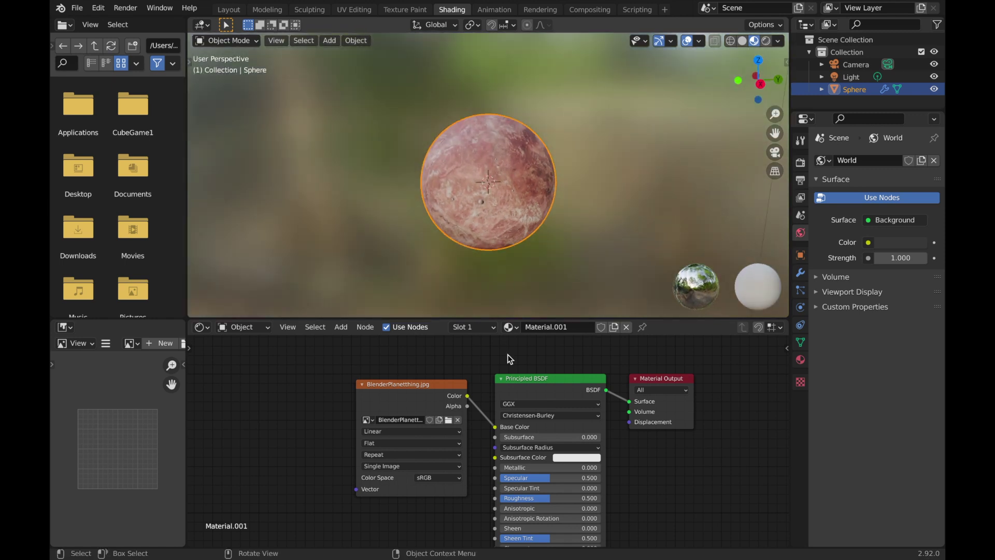
pyautogui.scroll(2, 502, 450)
pyautogui.moveTo(503, 449); pyautogui.dragTo(513, 376, button='middle')
pyautogui.click(533, 401)
pyautogui.write('1')
pyautogui.press('Return')
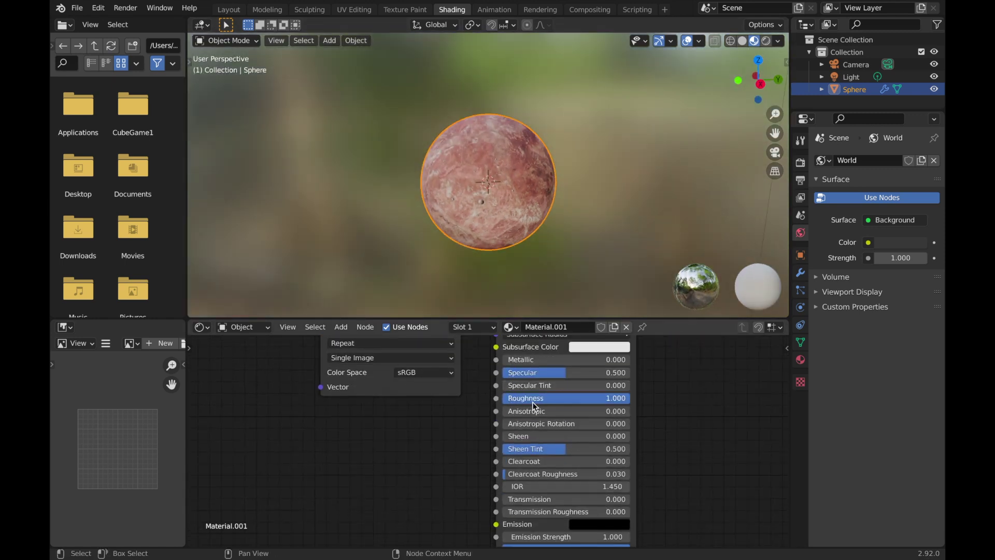
pyautogui.click(557, 370)
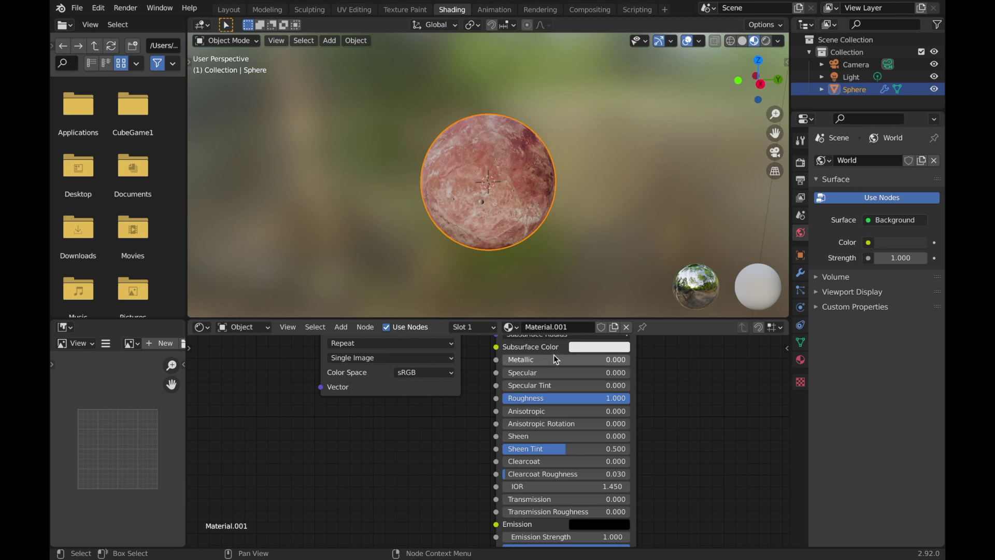
pyautogui.scroll(2, 524, 233)
pyautogui.moveTo(523, 233); pyautogui.dragTo(461, 188, button='middle')
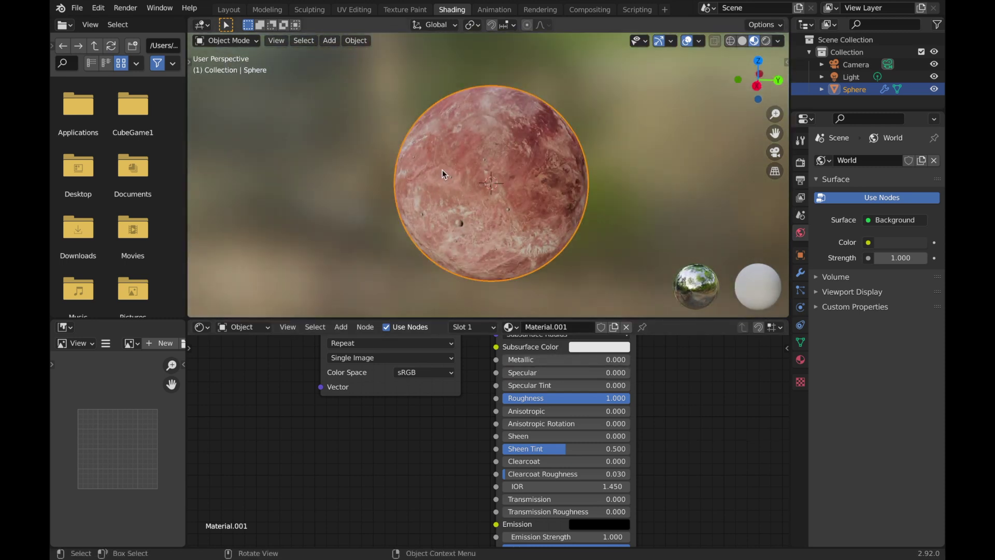
# Return to the Layout workspace, look through the camera and lock the camera to the view.
pyautogui.click(229, 9)
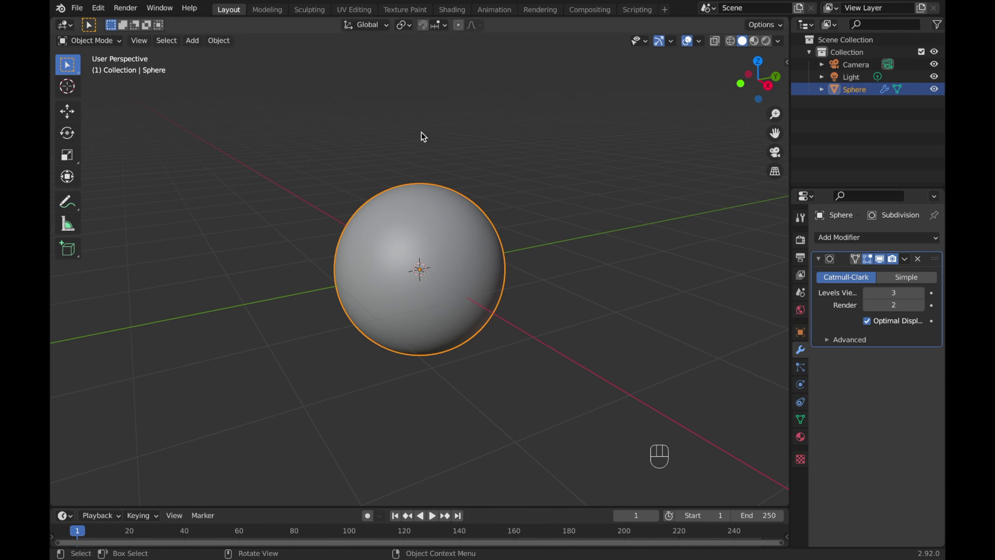
pyautogui.click(855, 64)
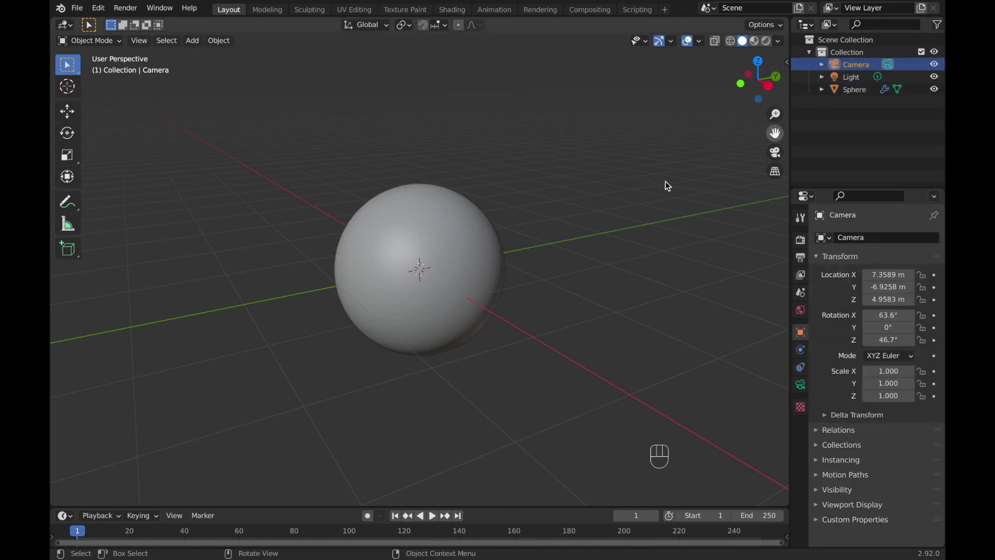
pyautogui.press('KP_0')
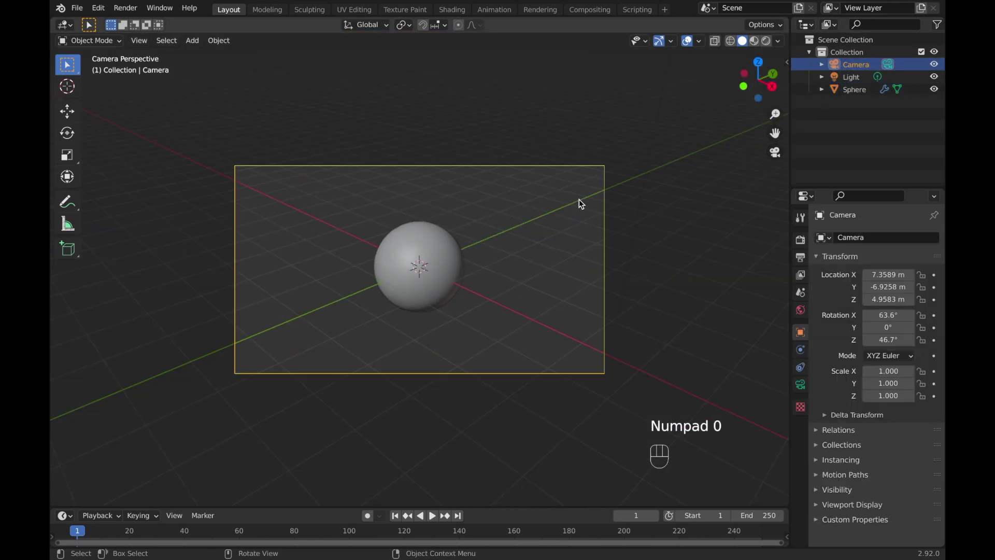
pyautogui.press('n')
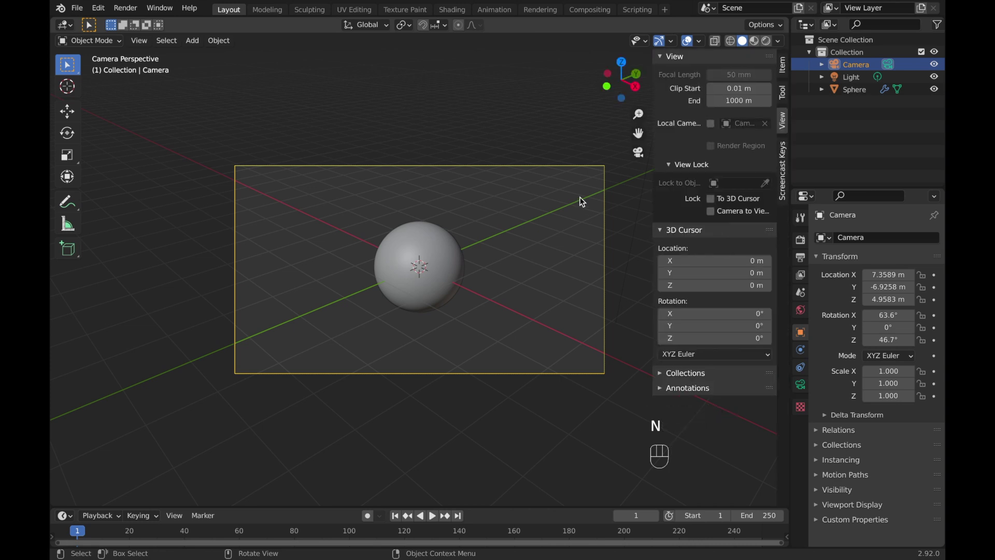
pyautogui.click(711, 211)
# Bring the camera closer to the planet at a lower, rotated angle and display the viewport in rendered shading.
pyautogui.scroll(2, 533, 222)
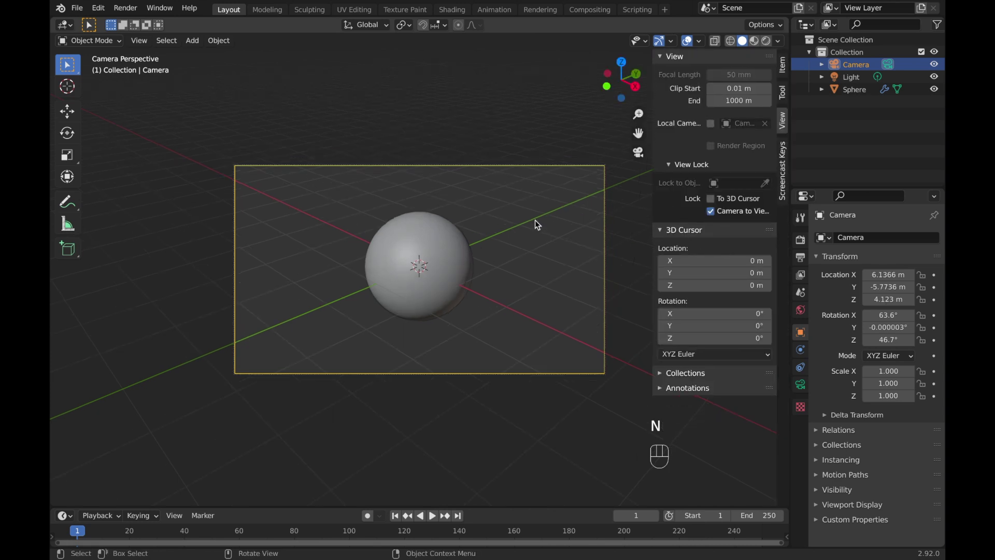
pyautogui.moveTo(531, 222); pyautogui.dragTo(549, 210, button='middle')
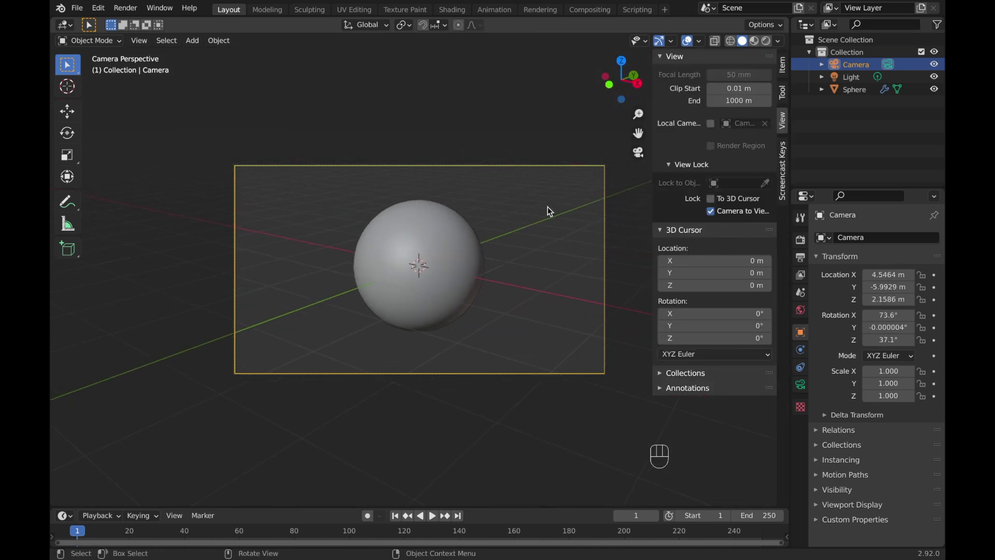
pyautogui.press('z')
pyautogui.click(532, 182)
pyautogui.moveTo(533, 182); pyautogui.dragTo(551, 175, button='middle')
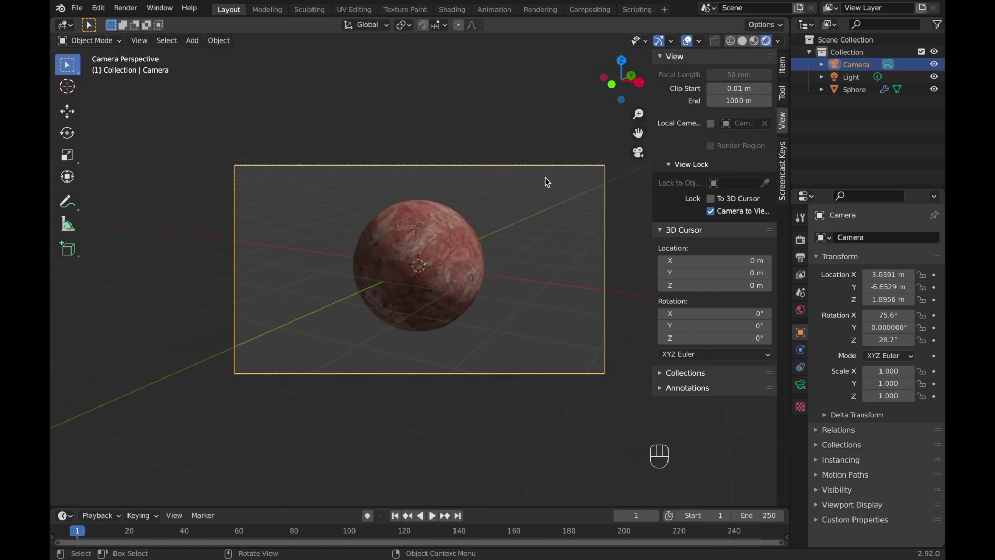
# Make the camera orthographic with a scale of about 3.914 and centre the planet in its frame.
pyautogui.click(800, 385)
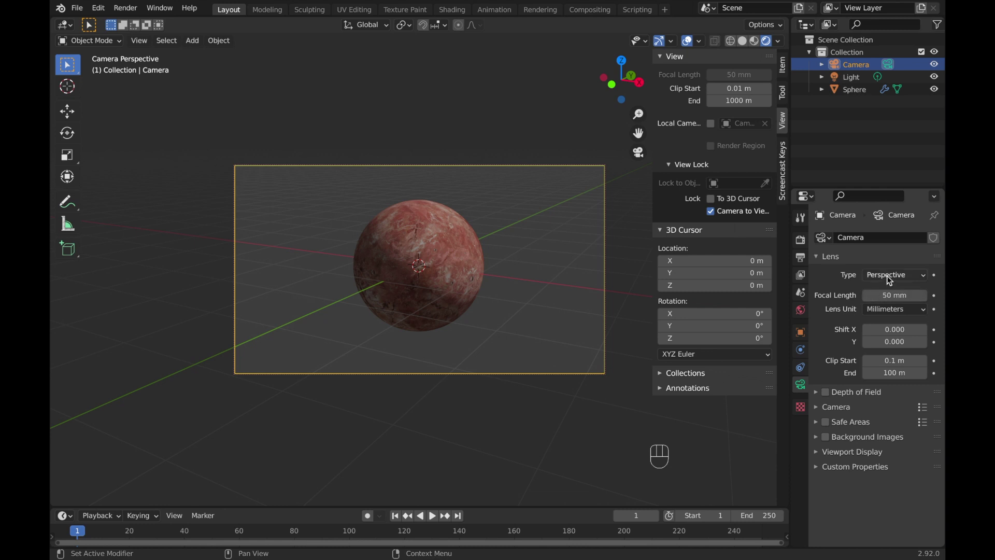
pyautogui.click(889, 281)
pyautogui.click(890, 306)
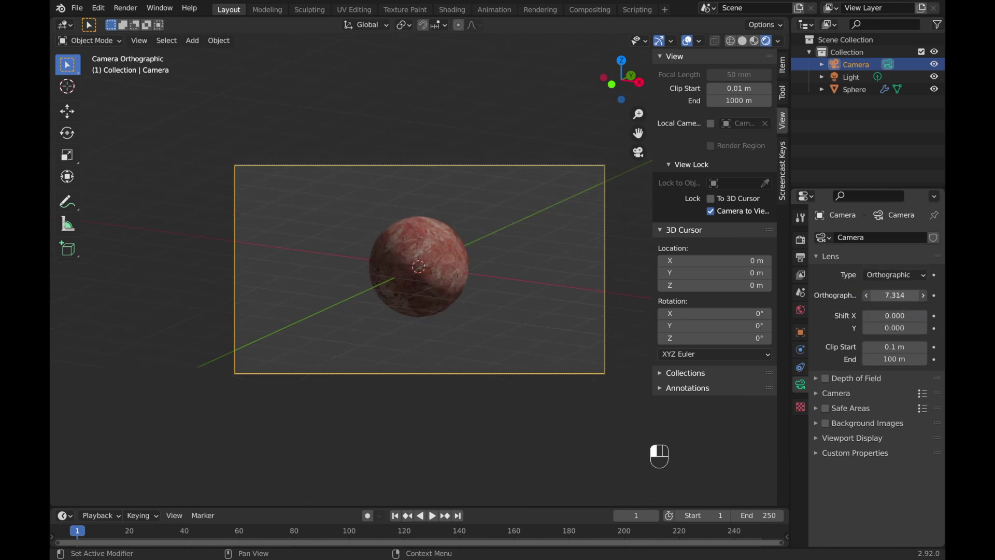
pyautogui.moveTo(895, 295)
pyautogui.mouseDown()
pyautogui.moveTo(857, 295)
pyautogui.moveTo(879, 295)
pyautogui.mouseUp()
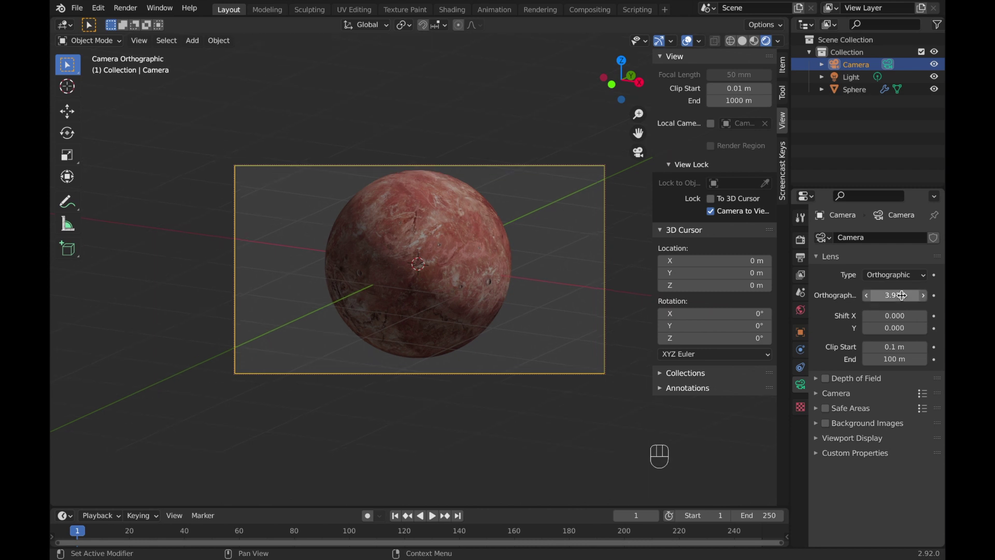
pyautogui.keyDown('shift'); pyautogui.moveTo(611, 237); pyautogui.dragTo(612, 237, button='middle'); pyautogui.keyUp('shift')
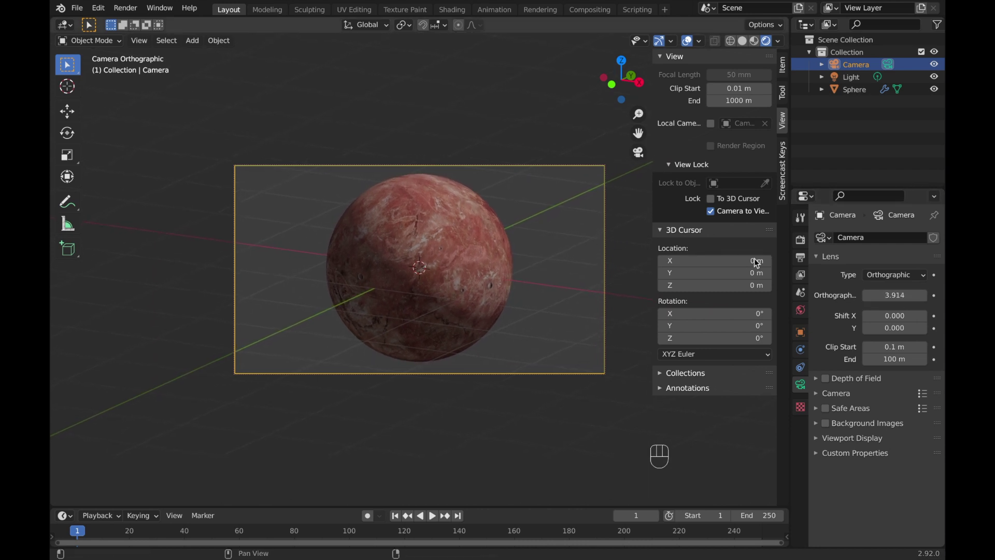
# Set the output Resolution X to 1468 px and unlock the camera from the view.
pyautogui.click(801, 259)
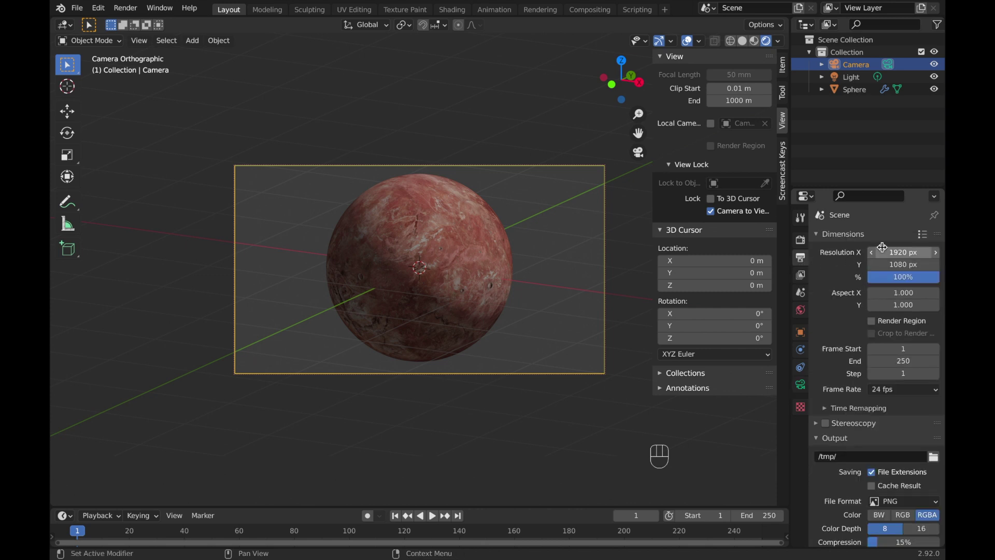
pyautogui.moveTo(903, 252); pyautogui.dragTo(871, 252)
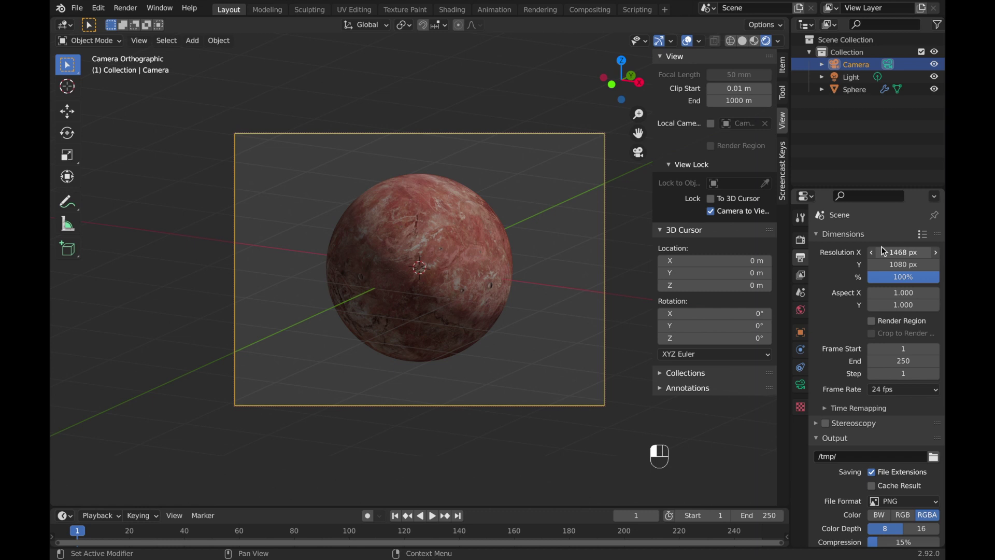
pyautogui.click(712, 211)
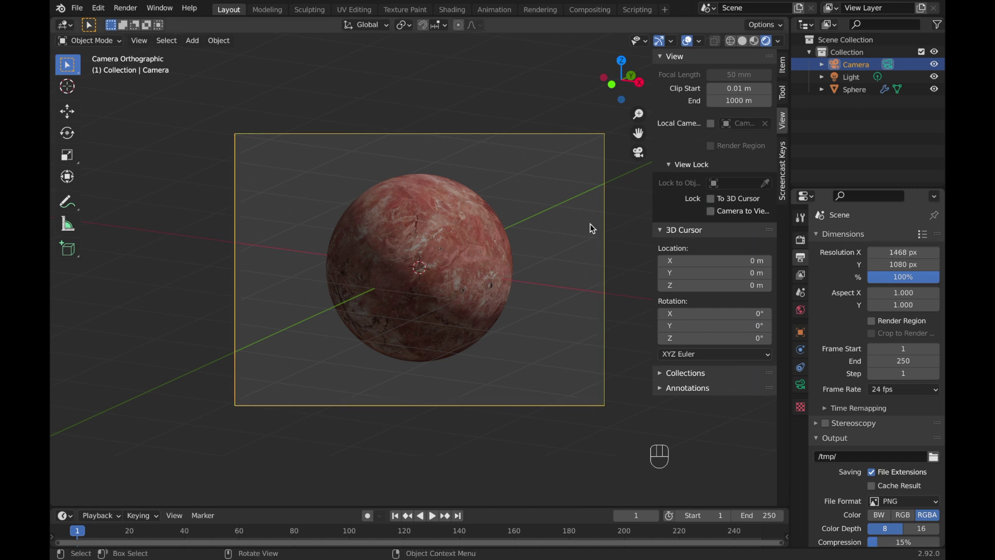
pyautogui.press('n')
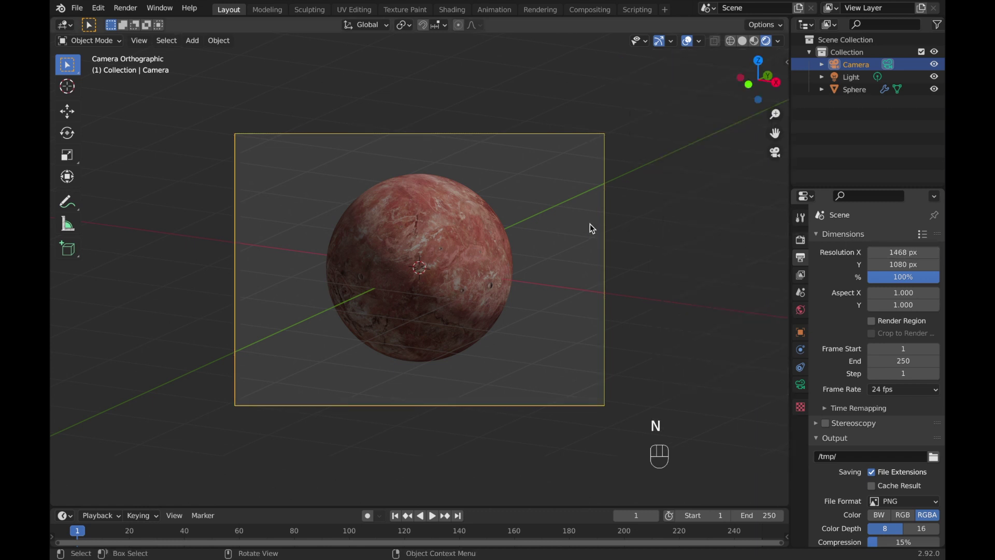
# Delete the existing light and add an area light in its place.
pyautogui.click(853, 77)
pyautogui.press('x')
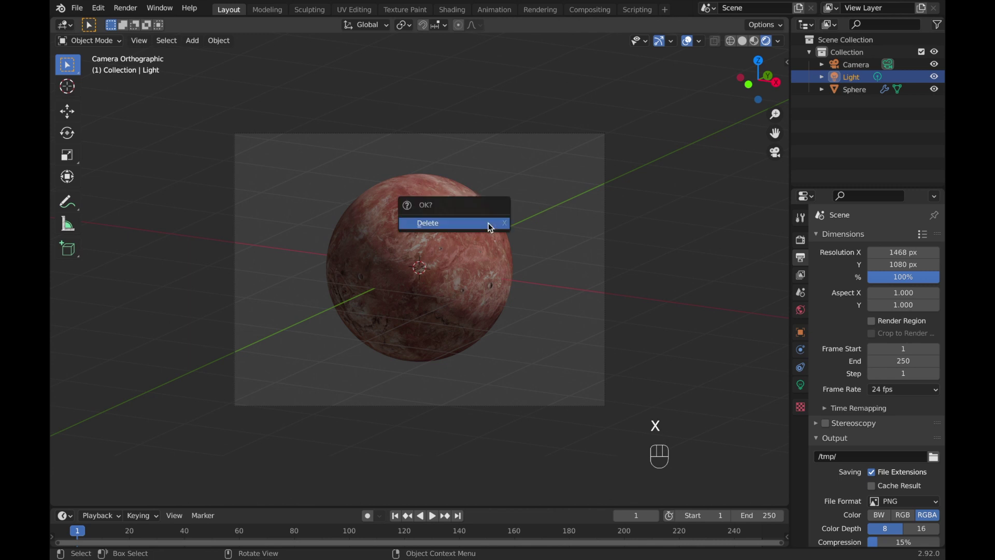
pyautogui.click(490, 227)
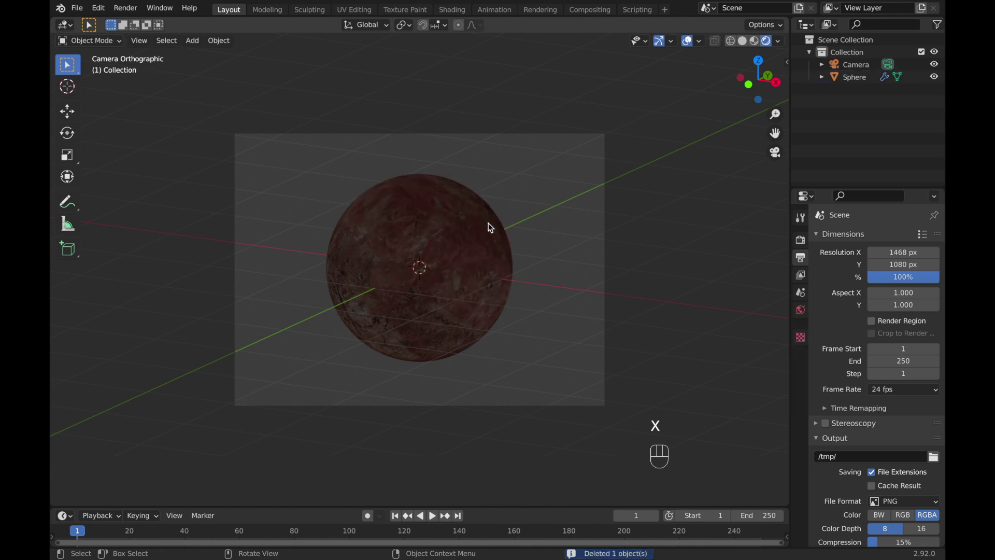
pyautogui.hotkey('shift', 'a')
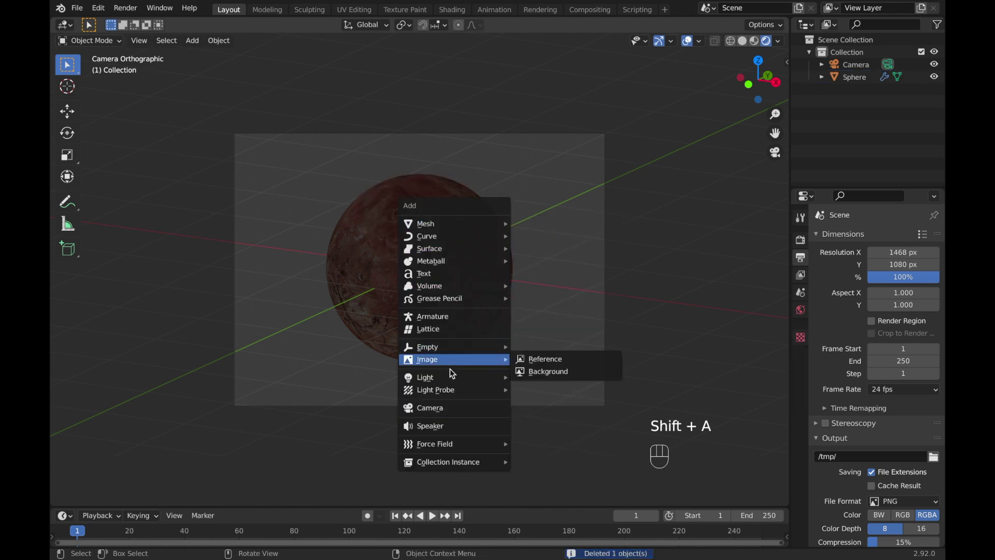
pyautogui.moveTo(449, 377)
pyautogui.click(570, 418)
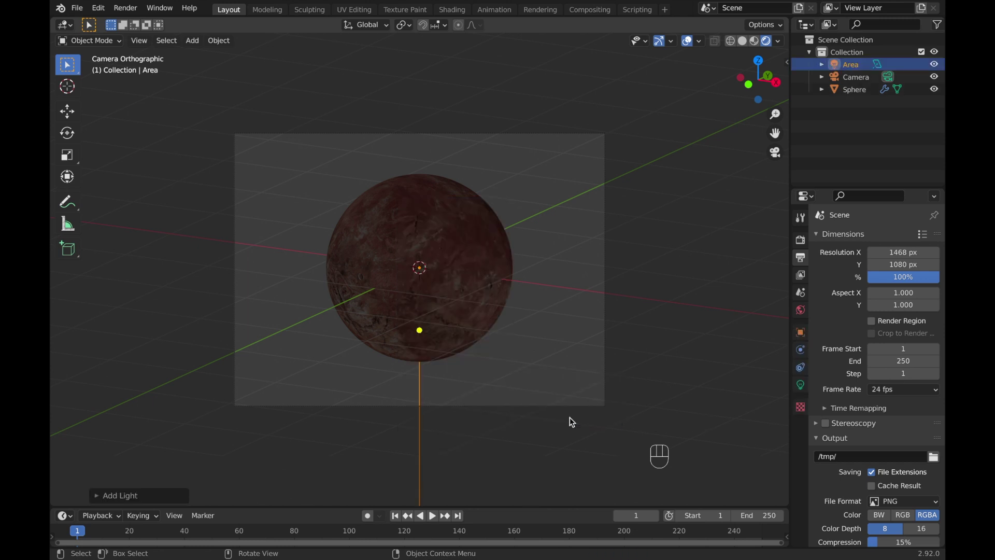
# Raise the area light along Z to just above the planet and scale it by 2.
pyautogui.press('g')
pyautogui.press('z')
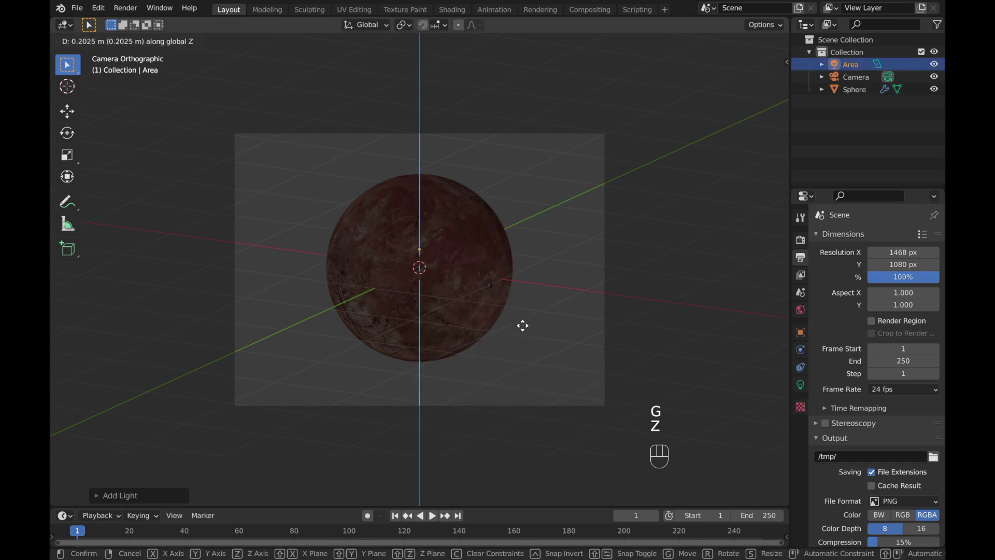
pyautogui.click(512, 248)
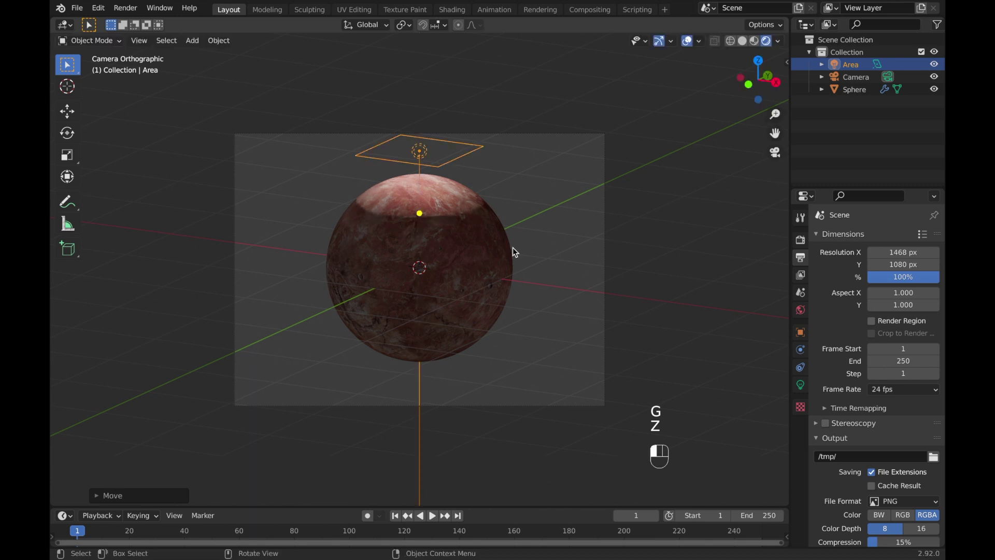
pyautogui.press('s')
pyautogui.press('KP_2')
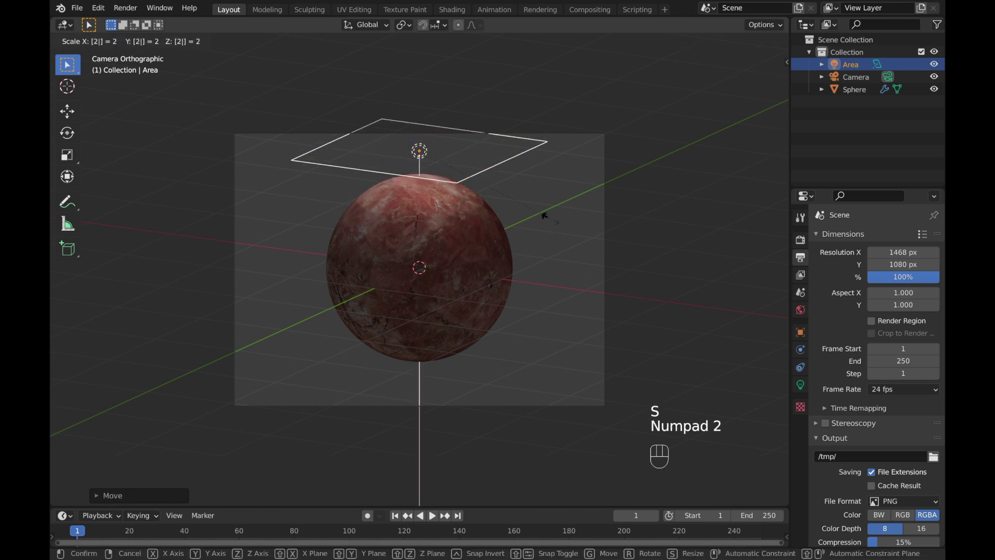
pyautogui.press('Return')
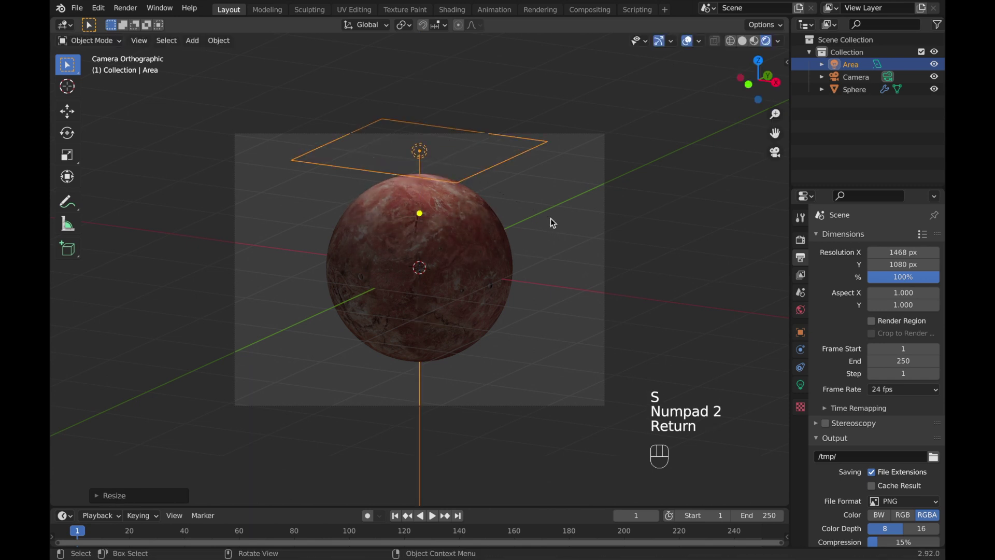
# In the top view, move the area light about 1 m along X and -1 m along Y.
pyautogui.press('KP_7')
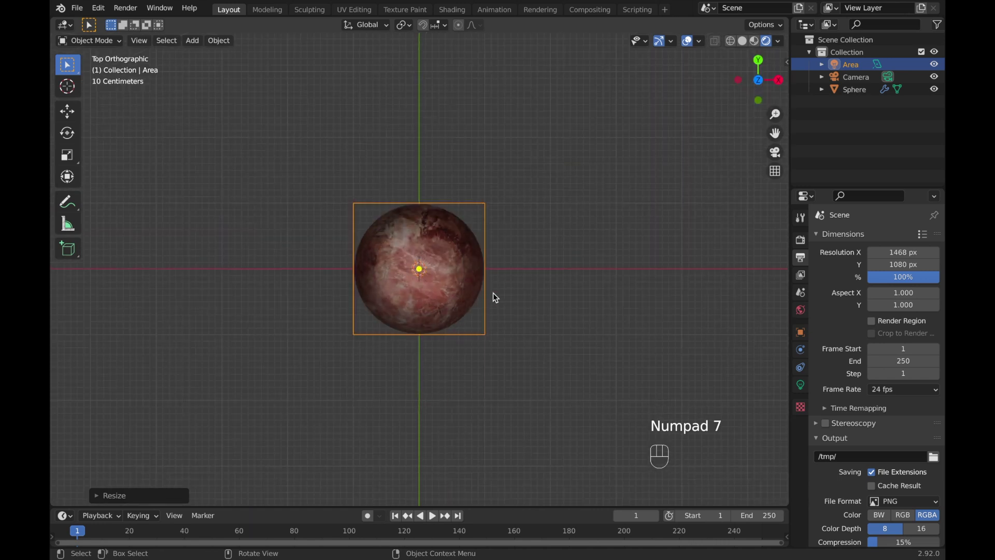
pyautogui.press('g')
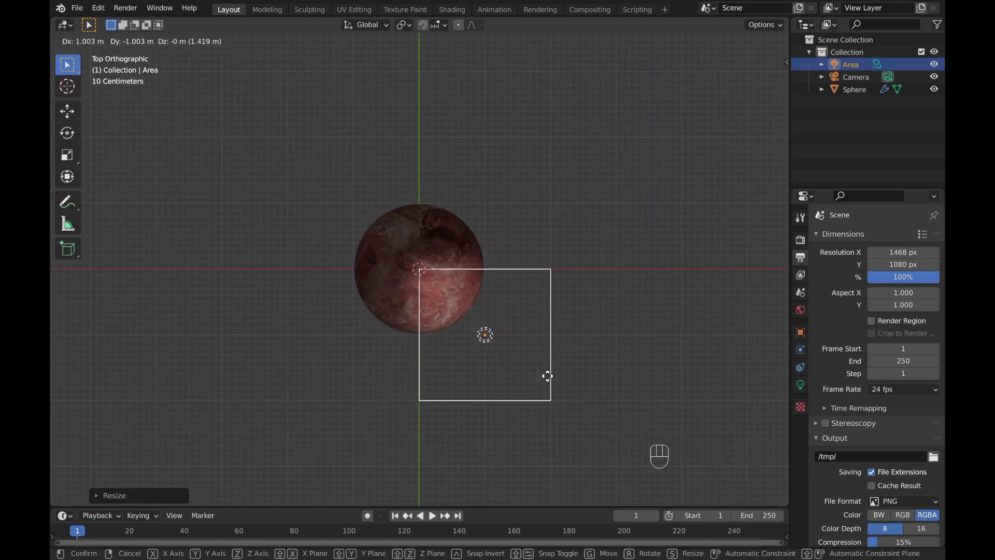
pyautogui.click(549, 375)
# Rotate the area light about the global X and Y axes to aim it at the planet.
pyautogui.moveTo(567, 389); pyautogui.dragTo(569, 324, button='middle')
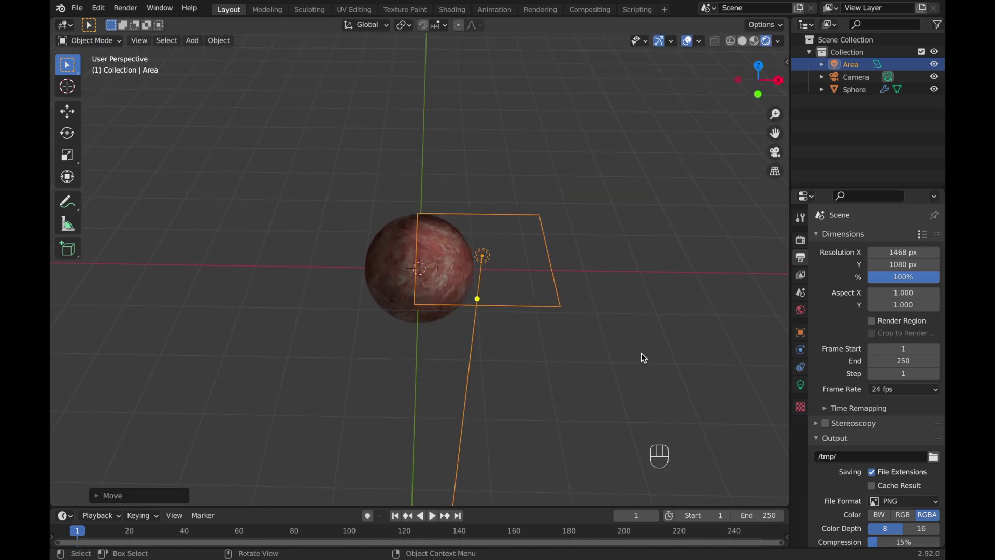
pyautogui.press('r')
pyautogui.press('x')
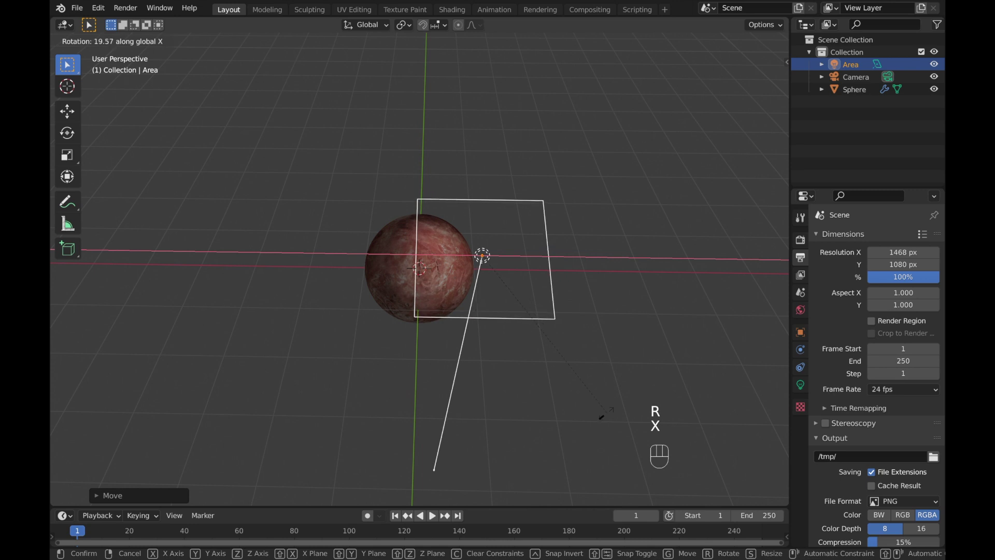
pyautogui.click(584, 450)
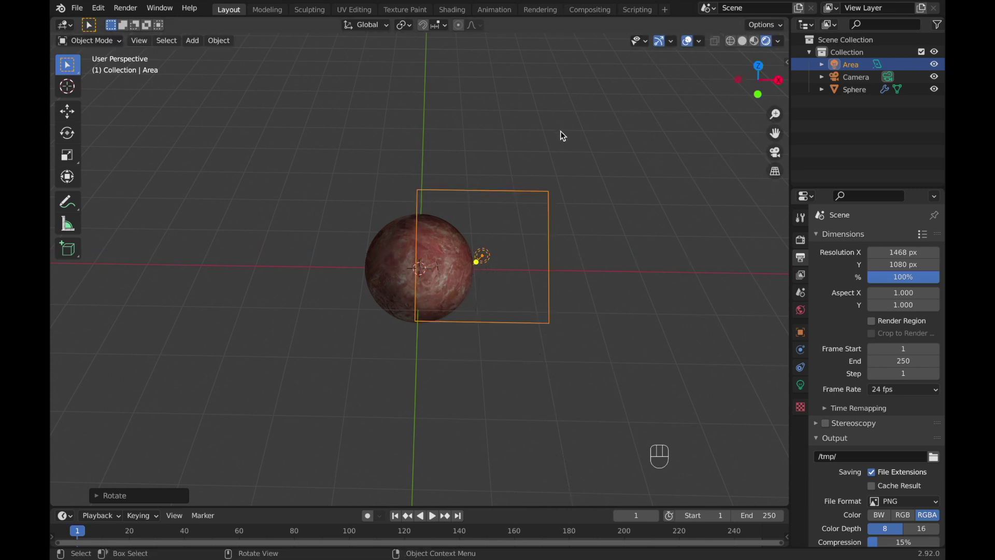
pyautogui.press('r')
pyautogui.press('y')
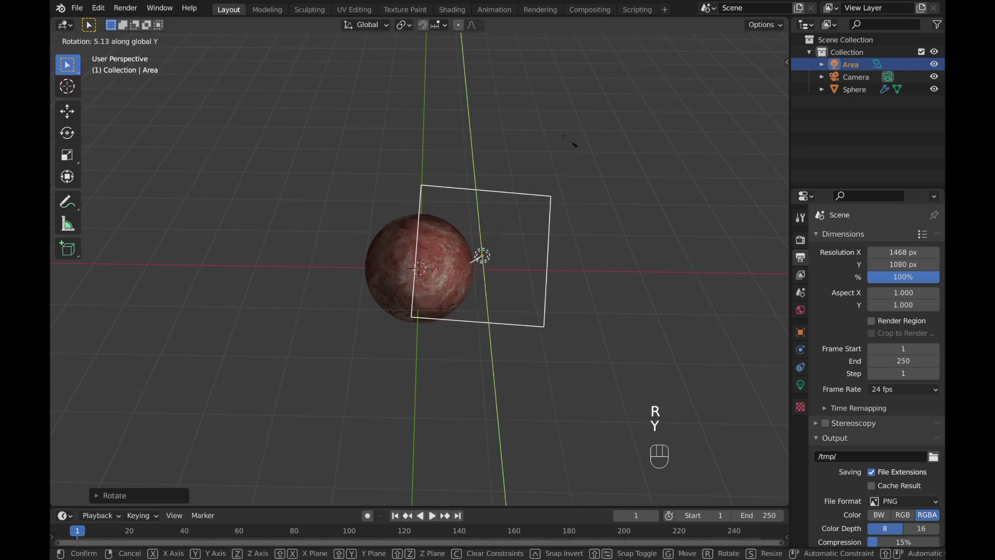
pyautogui.click(602, 156)
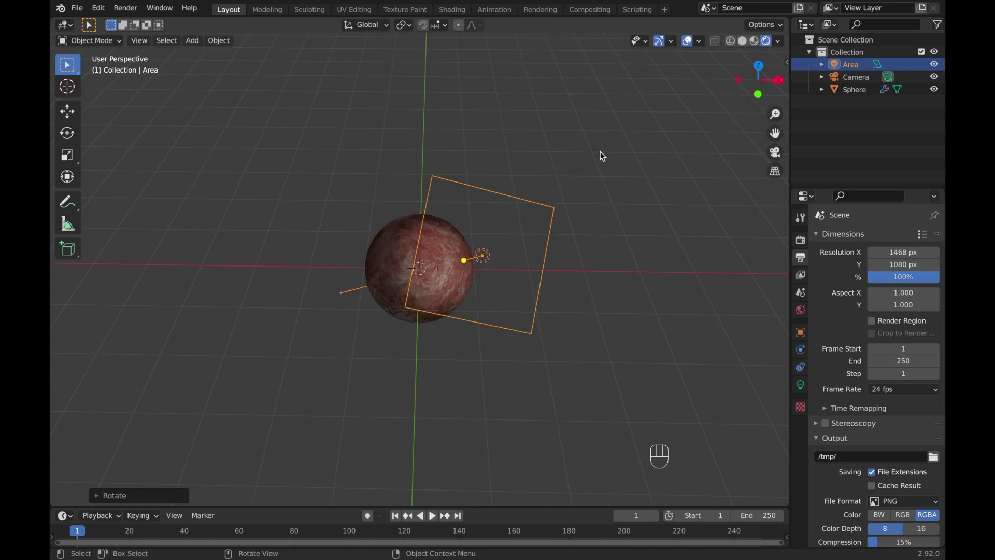
# Set the area light's power to 40 W and return to the camera view.
pyautogui.click(801, 385)
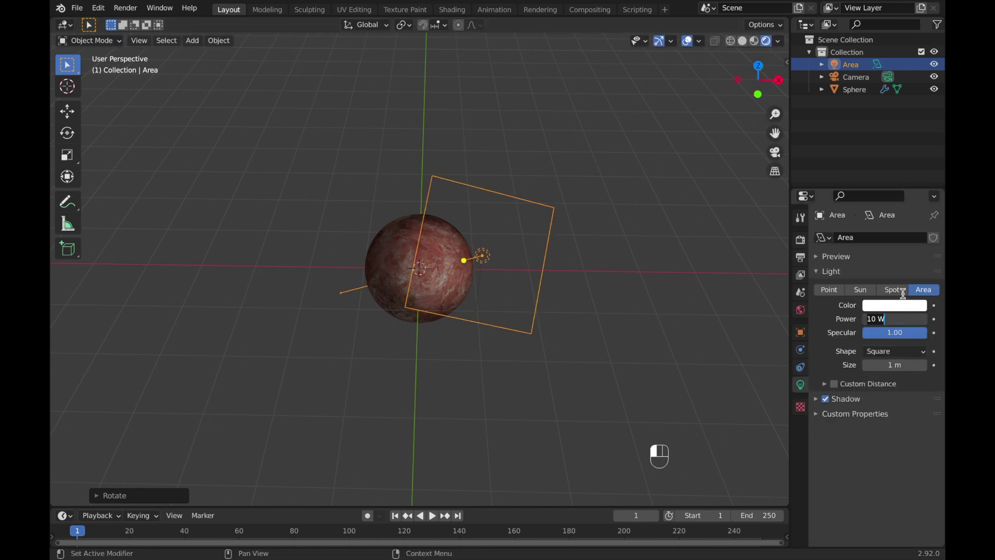
pyautogui.write('0')
pyautogui.press('Return')
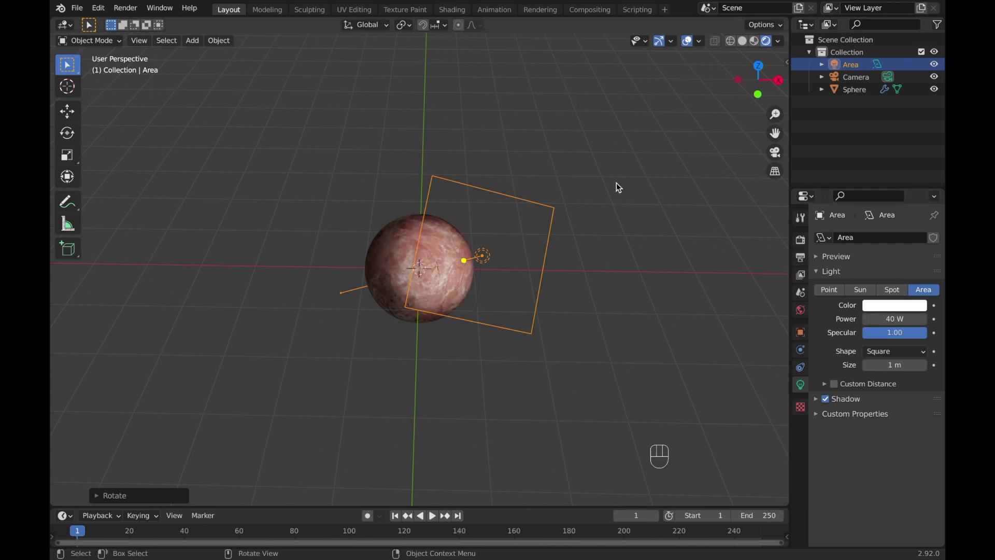
pyautogui.press('KP_0')
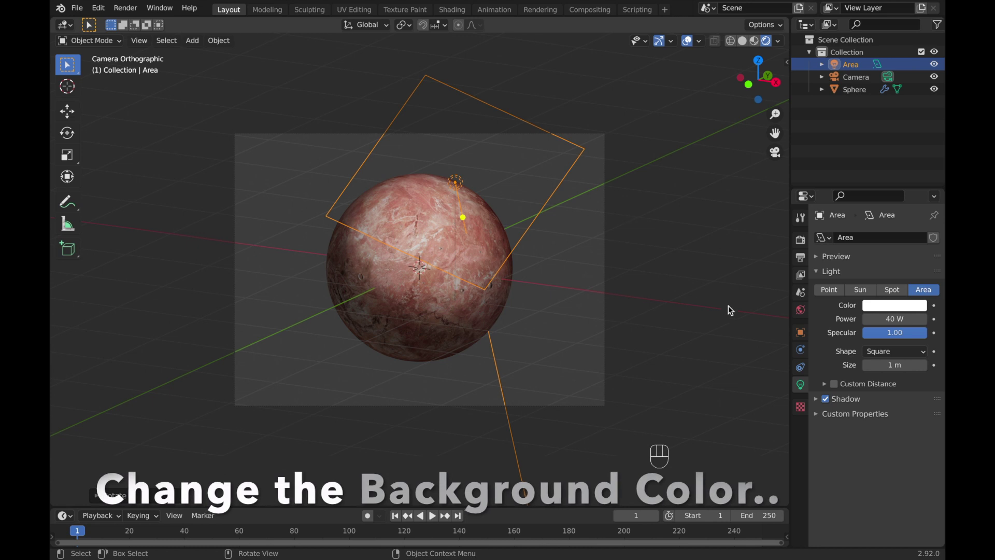
# Set the world background colour to hex 030005.
pyautogui.click(802, 310)
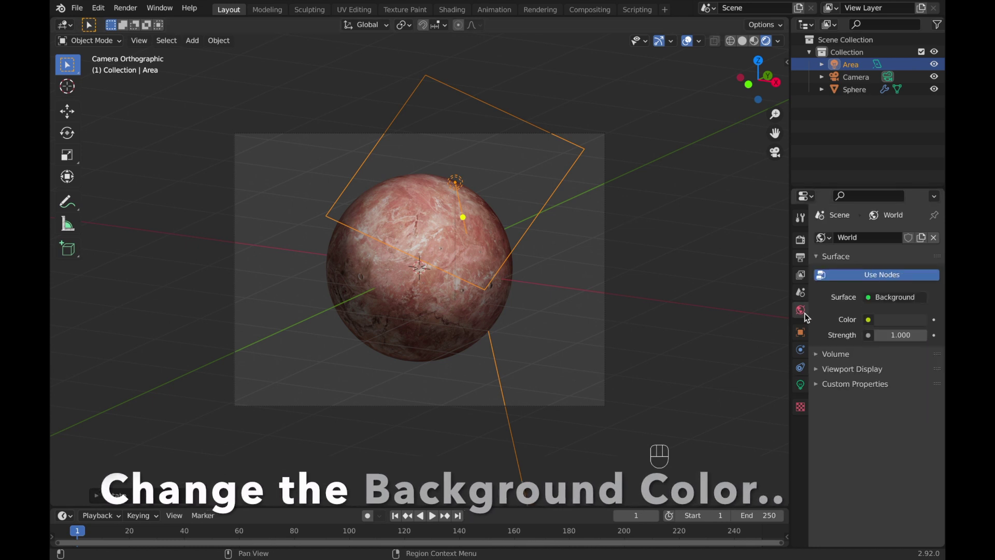
pyautogui.click(899, 319)
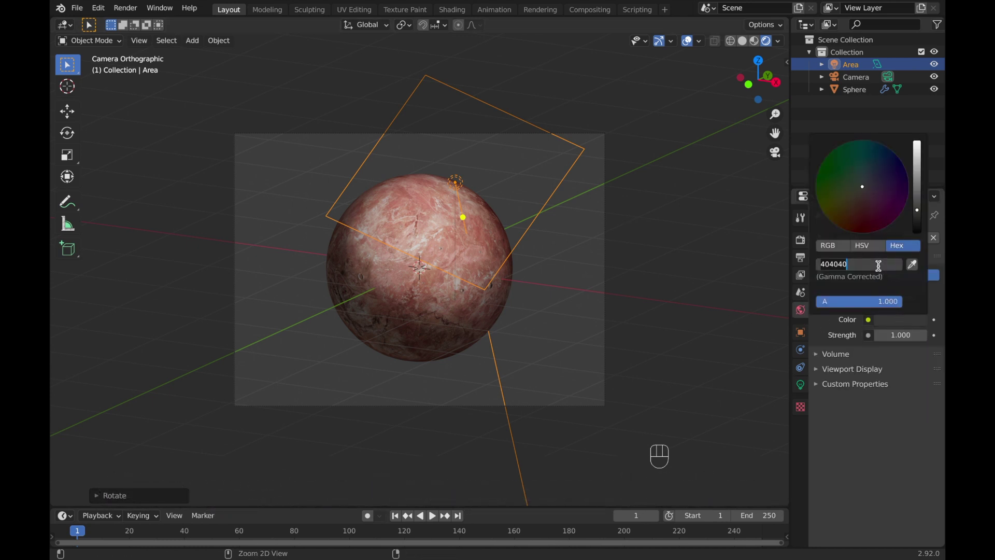
pyautogui.write('030005')
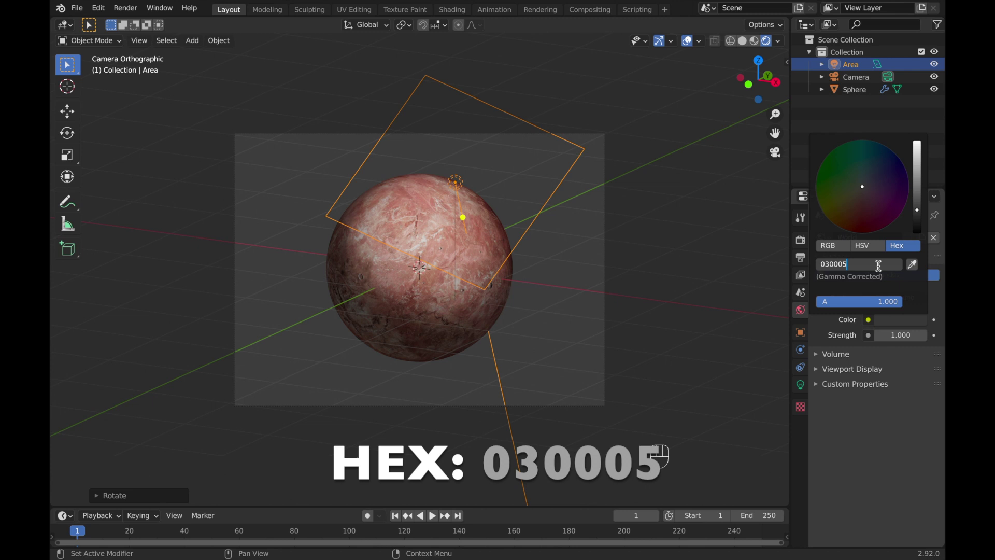
pyautogui.press('Return')
pyautogui.click(549, 207)
# Shift the area light slightly along the global X axis and rotate it about 7.5° around global Y.
pyautogui.press('g')
pyautogui.press('x')
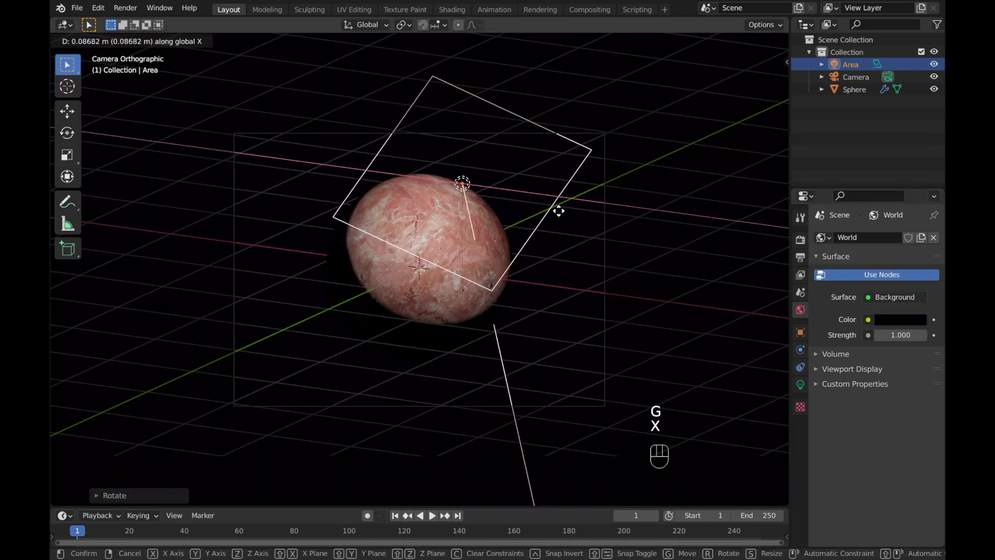
pyautogui.click(565, 213)
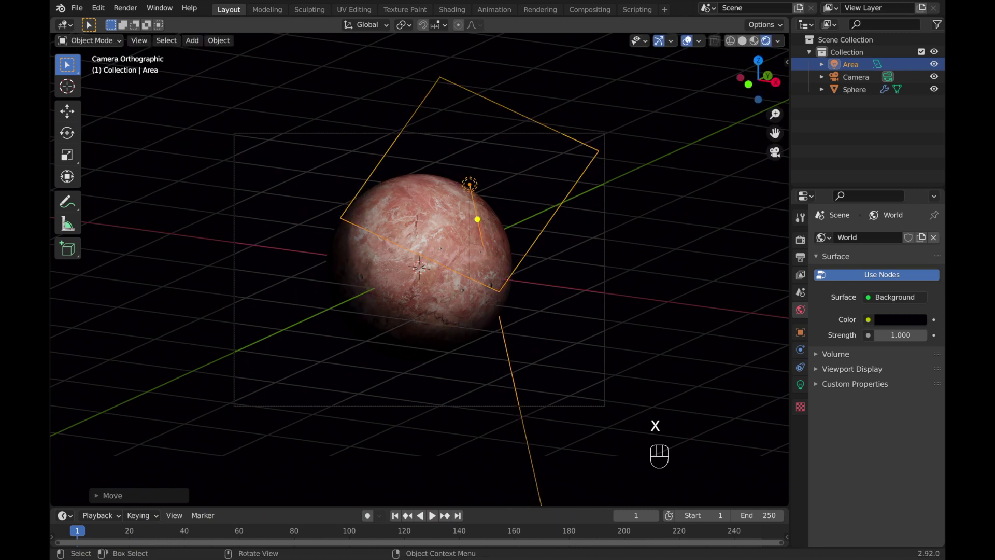
pyautogui.press('r')
pyautogui.press('y')
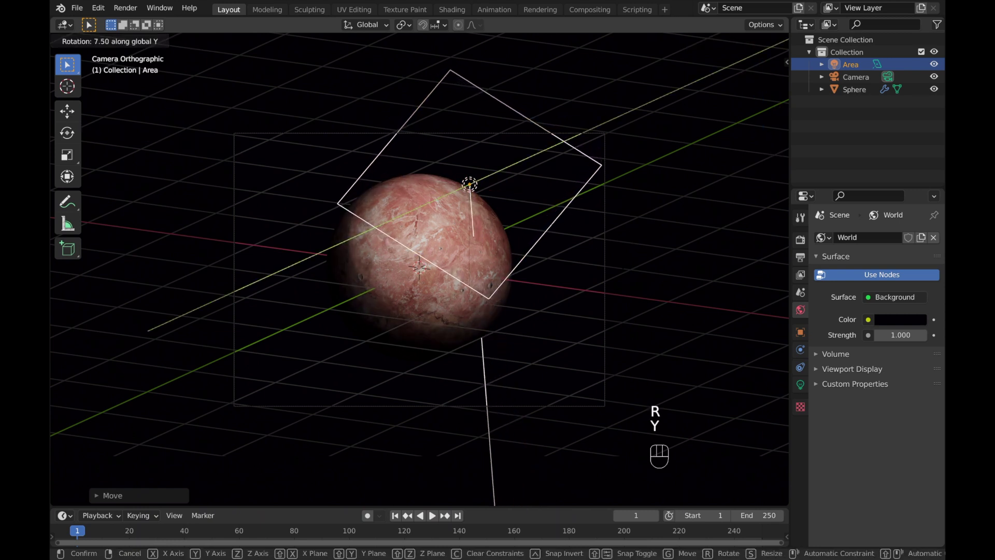
pyautogui.click(627, 259)
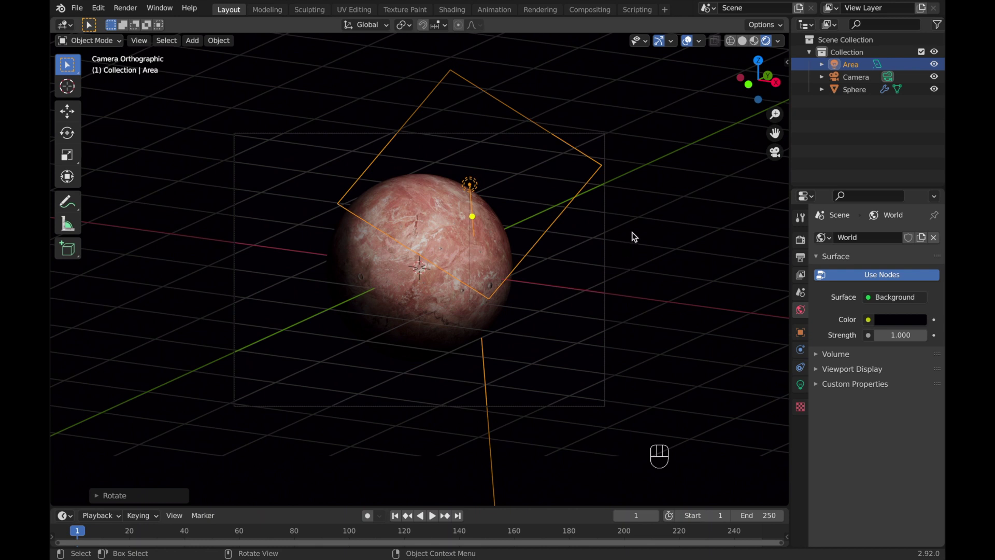
# Hide the overlays and gizmos in the viewport.
pyautogui.click(688, 41)
pyautogui.click(659, 40)
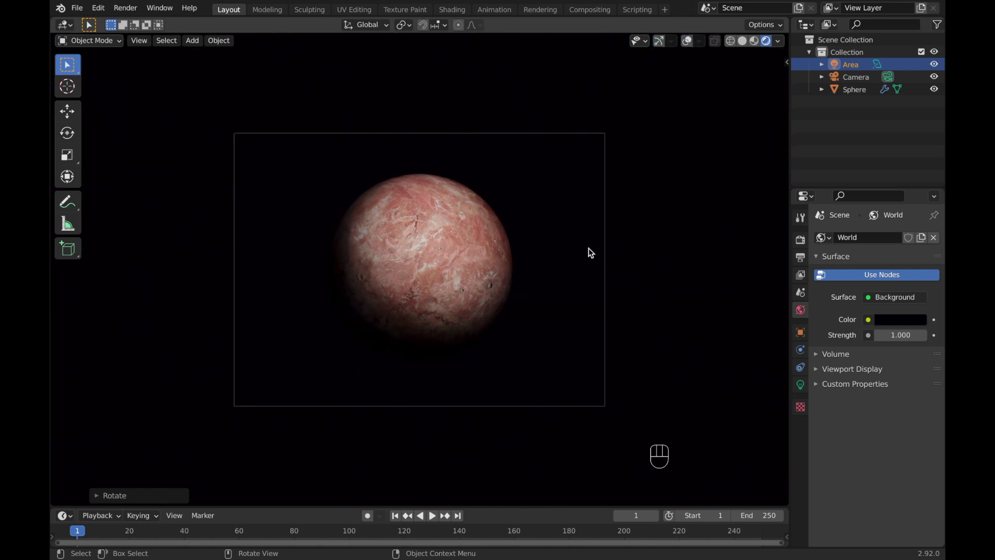
# Set the render output to JPEG at 100% quality and its save location to the Downloads folder under the name Planet.
pyautogui.click(801, 259)
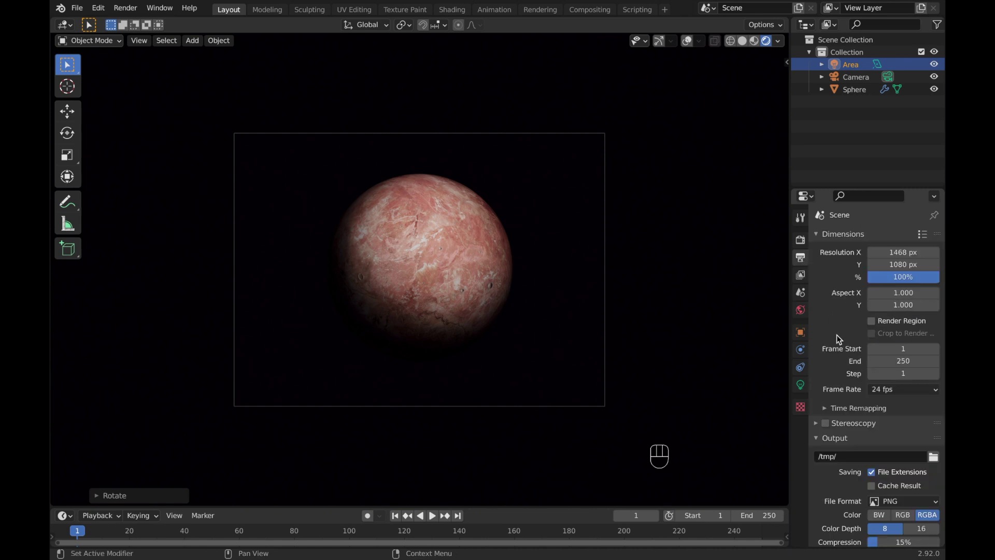
pyautogui.scroll(-3, 850, 389)
pyautogui.click(896, 435)
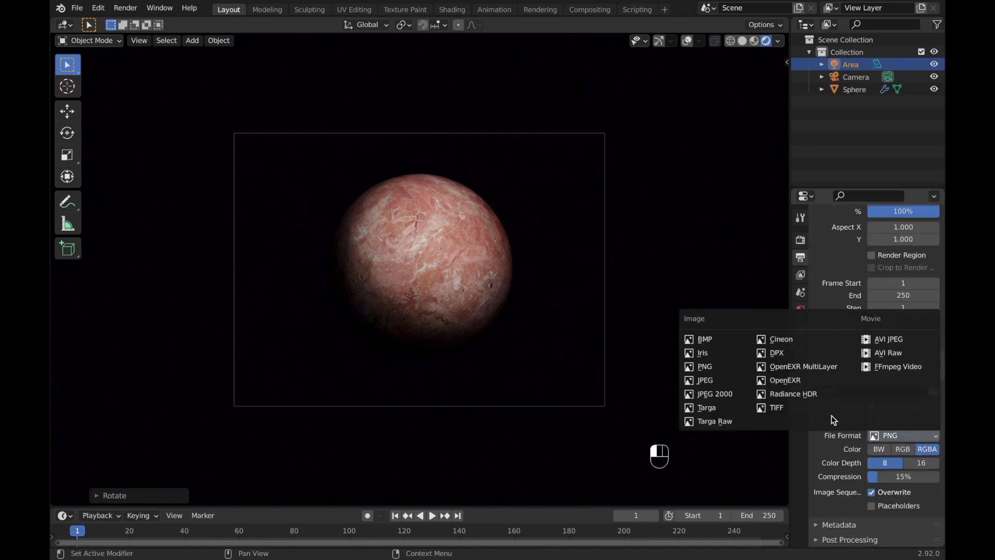
pyautogui.click(729, 384)
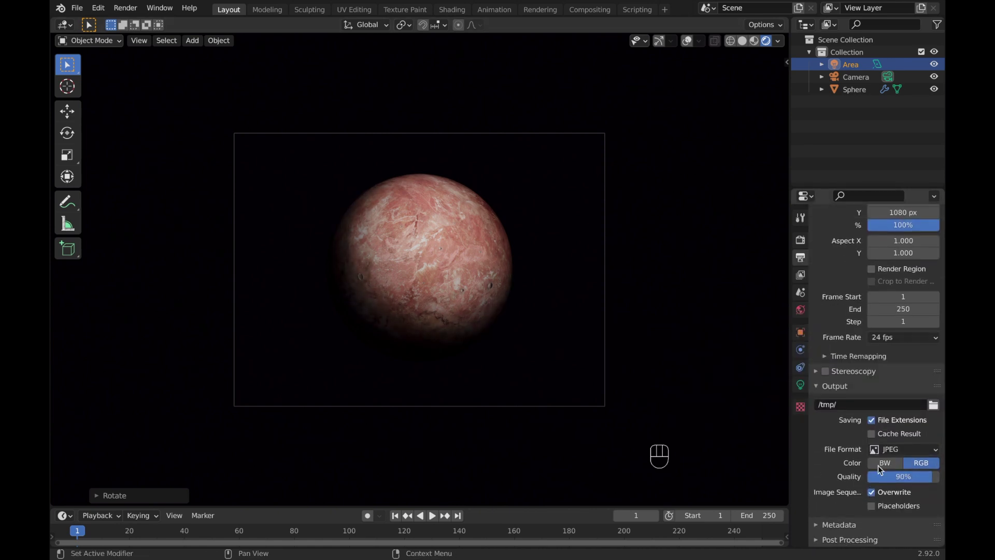
pyautogui.click(893, 473)
pyautogui.write('100')
pyautogui.press('Return')
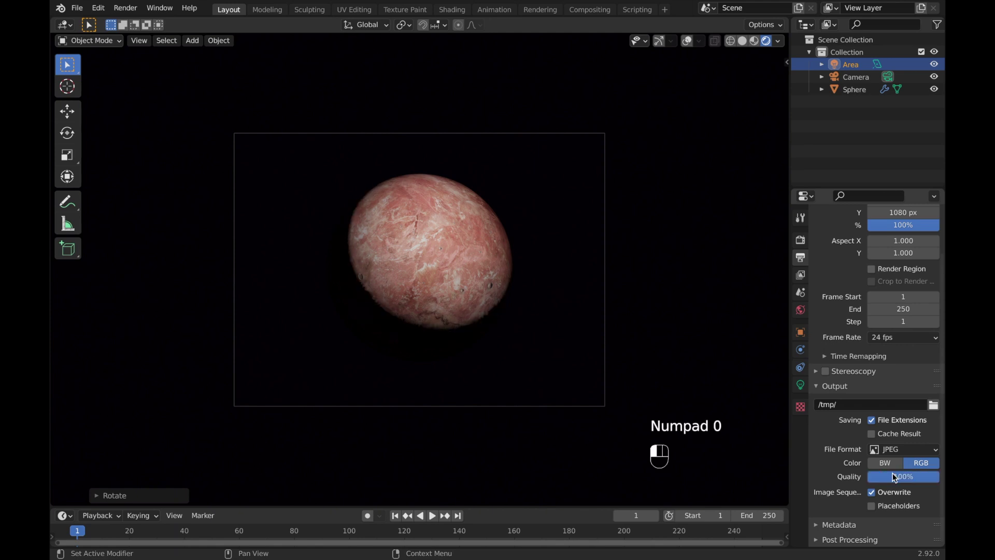
pyautogui.click(934, 405)
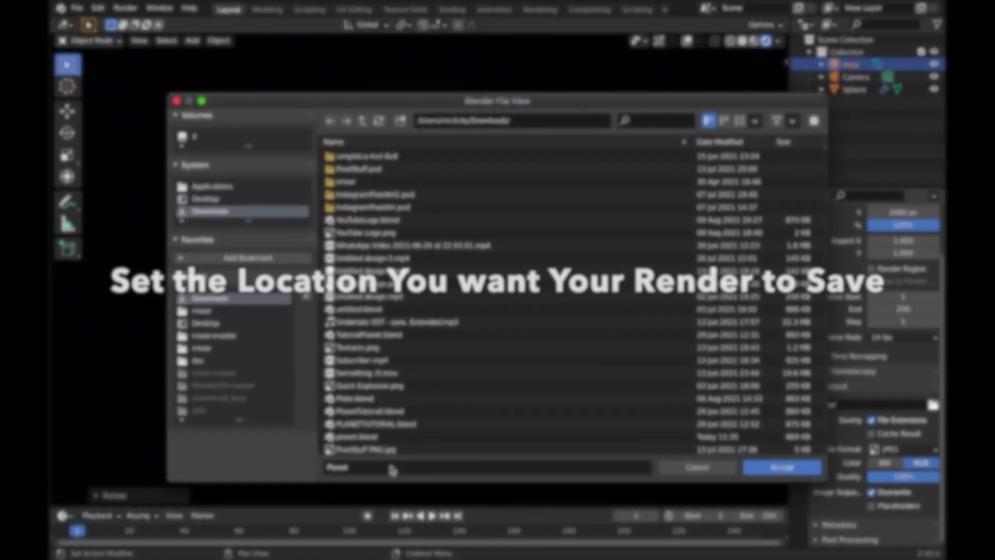
pyautogui.click(771, 468)
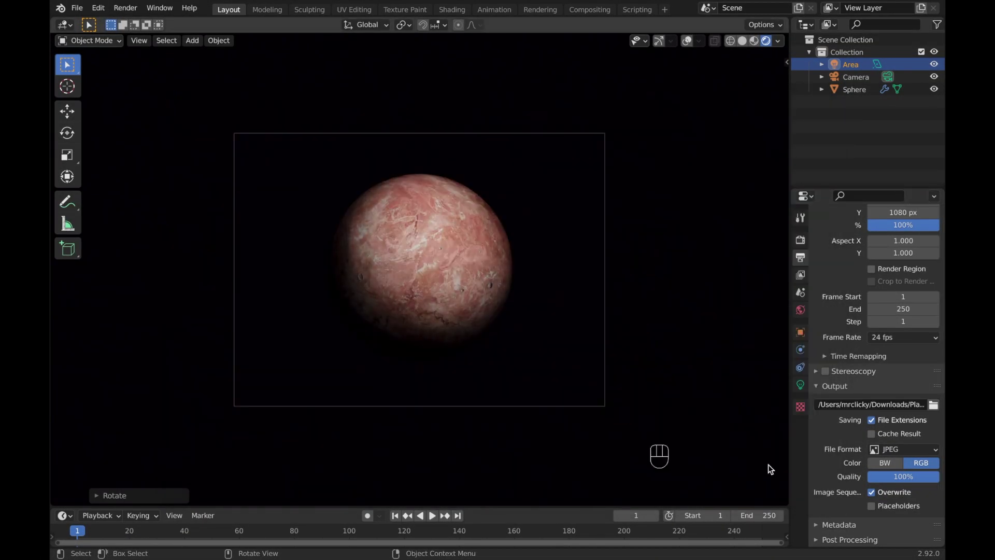
# Change the render engine to Cycles and save the planet.blend file.
pyautogui.click(800, 240)
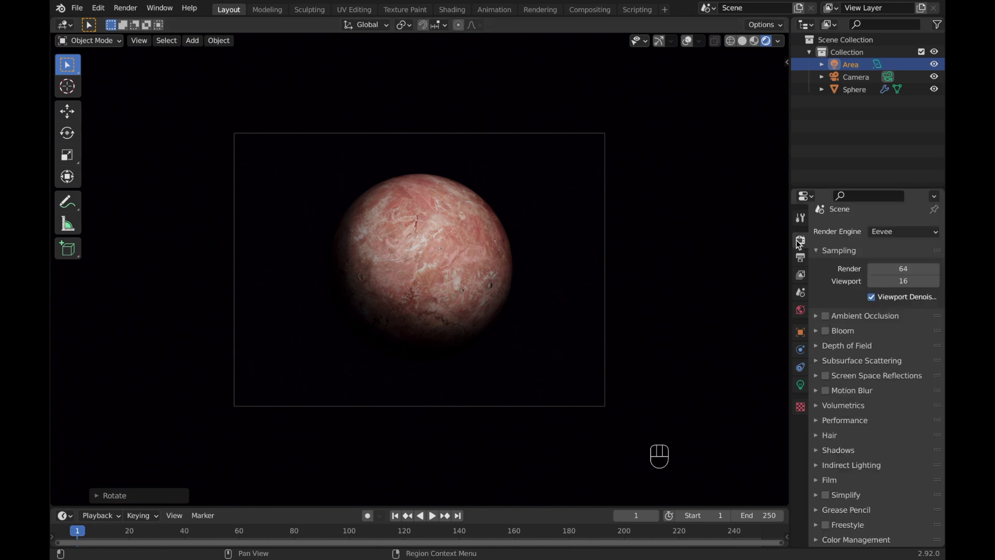
pyautogui.click(887, 232)
pyautogui.click(898, 271)
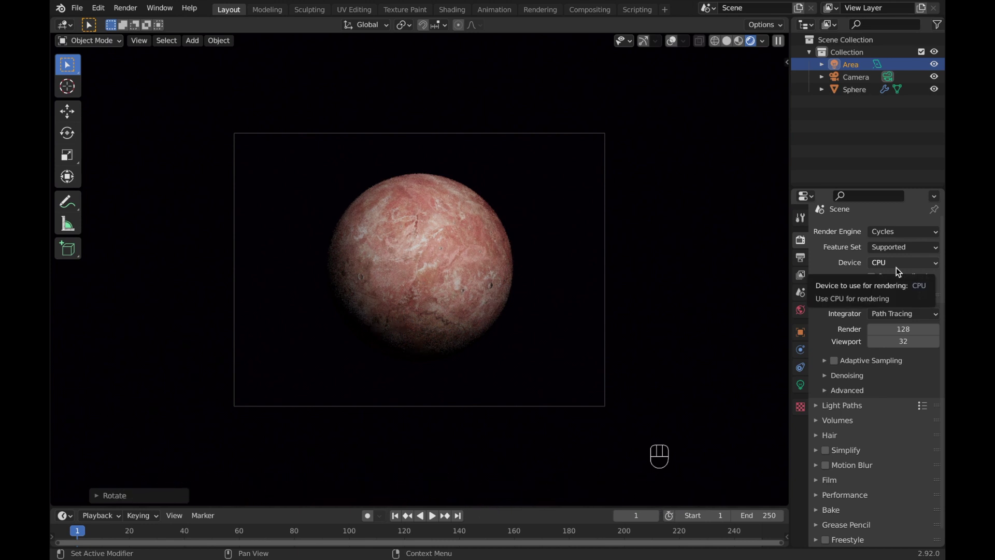
pyautogui.click(86, 10)
pyautogui.click(120, 91)
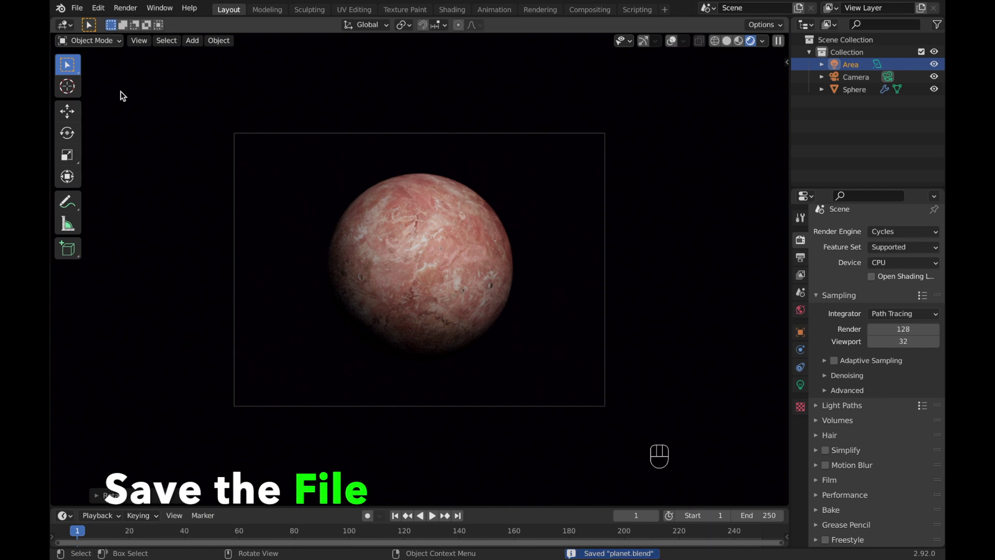
# Render the camera view as a still image and inspect the planet's surface detail in the result.
pyautogui.click(125, 8)
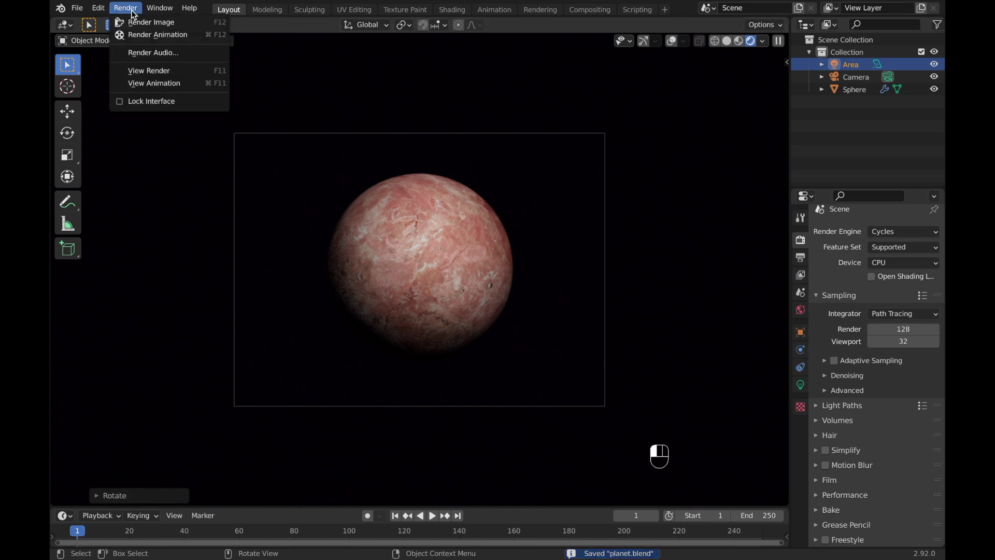
pyautogui.click(193, 24)
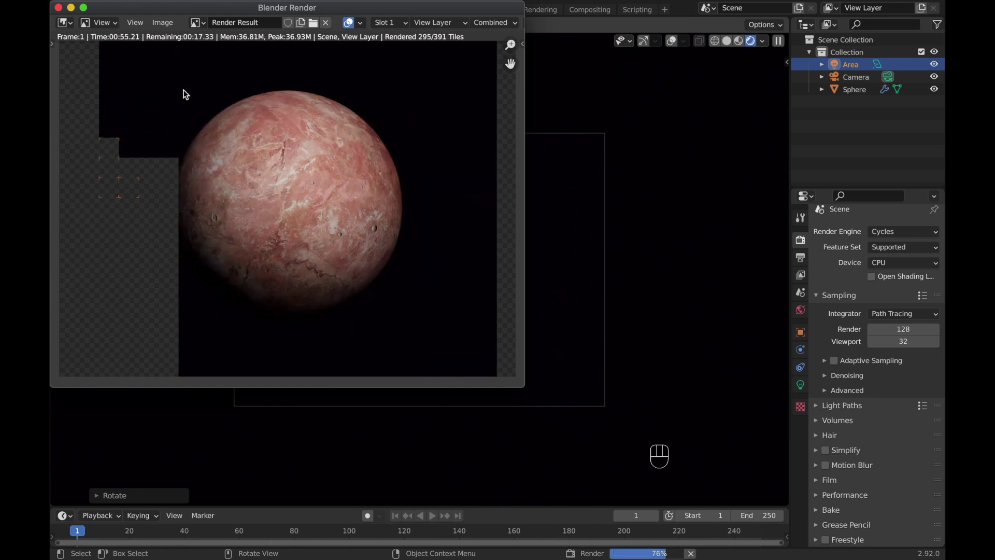
pyautogui.scroll(-1, 249, 193)
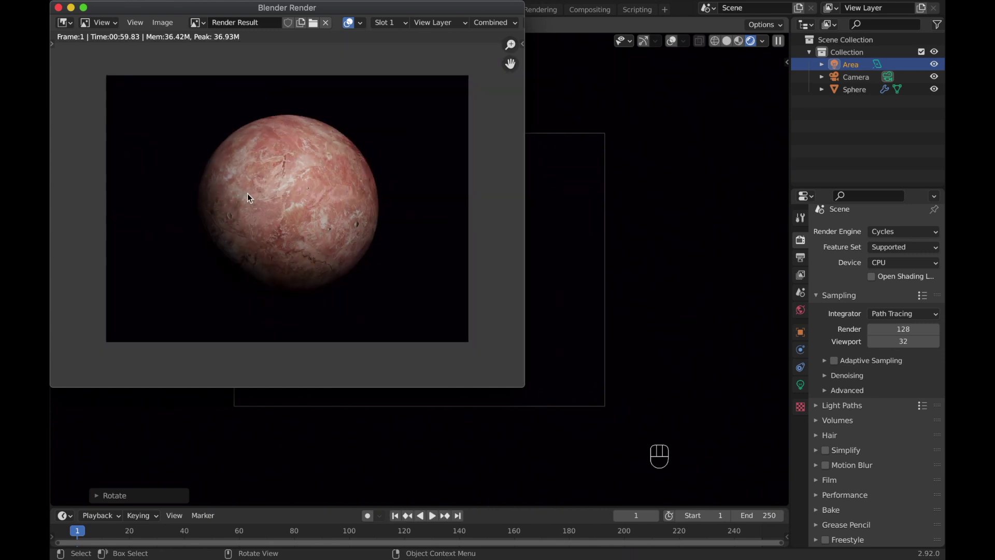
pyautogui.scroll(2, 271, 196)
pyautogui.moveTo(309, 212); pyautogui.dragTo(353, 205, button='middle')
pyautogui.scroll(2, 354, 207)
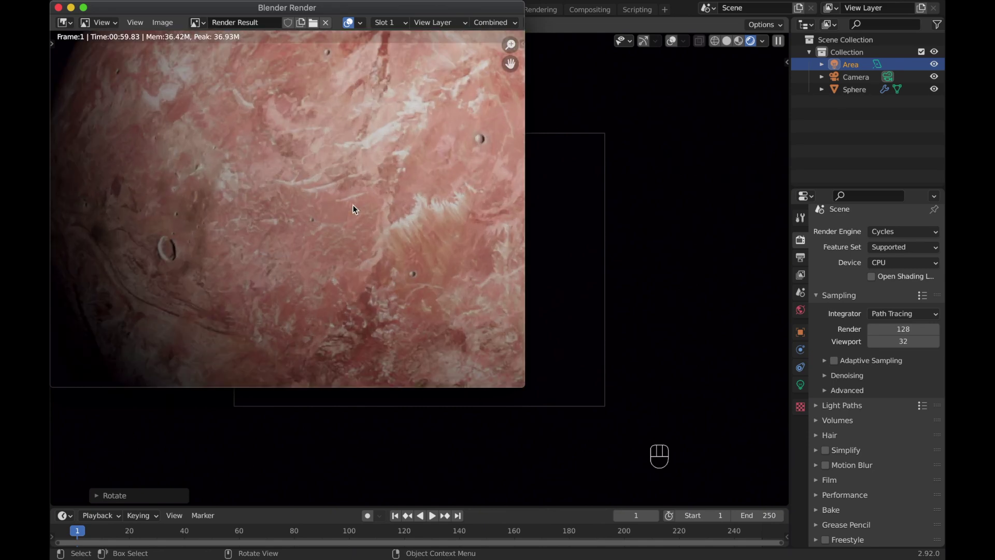
pyautogui.scroll(-4, 352, 209)
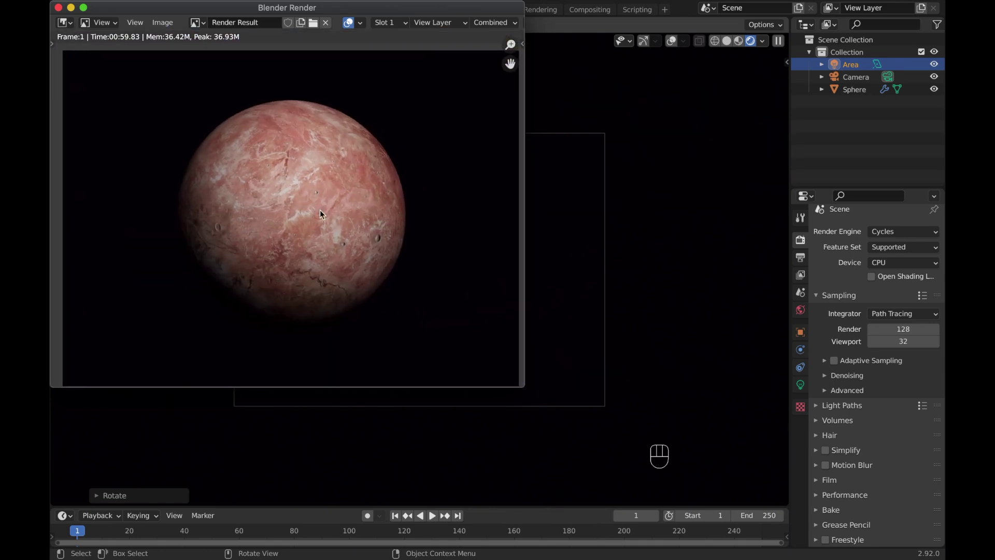